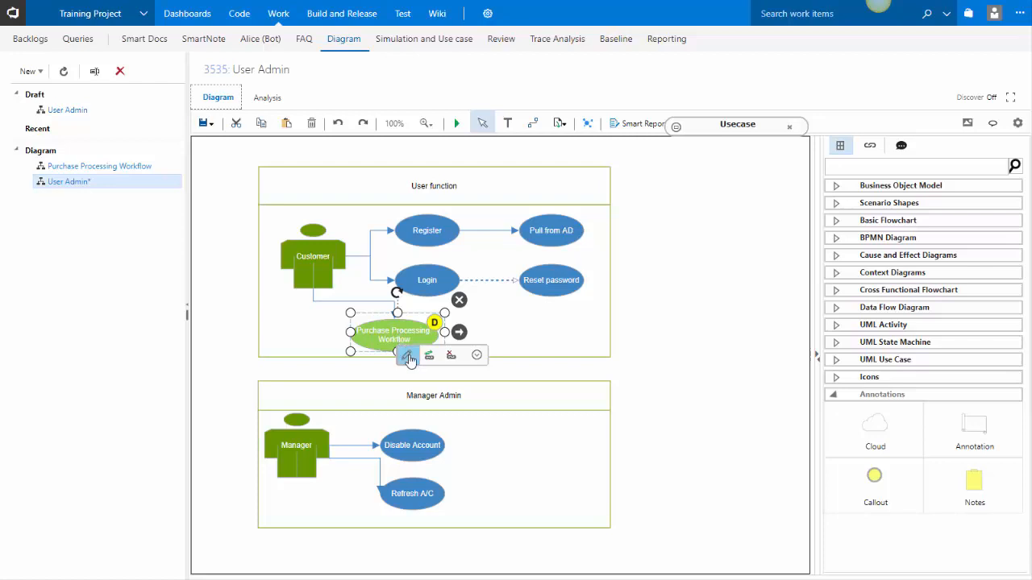
Open the linked Purchase Processing Workflow diagram from the User Admin diagram, enable editing, and zoom out to 83%.
left_click(408, 357)
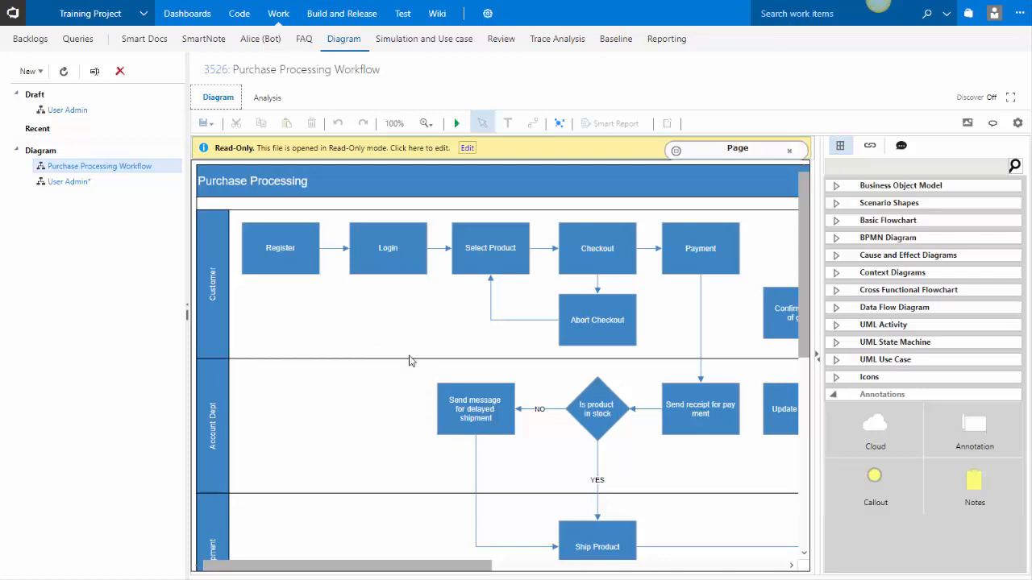
left_click(467, 148)
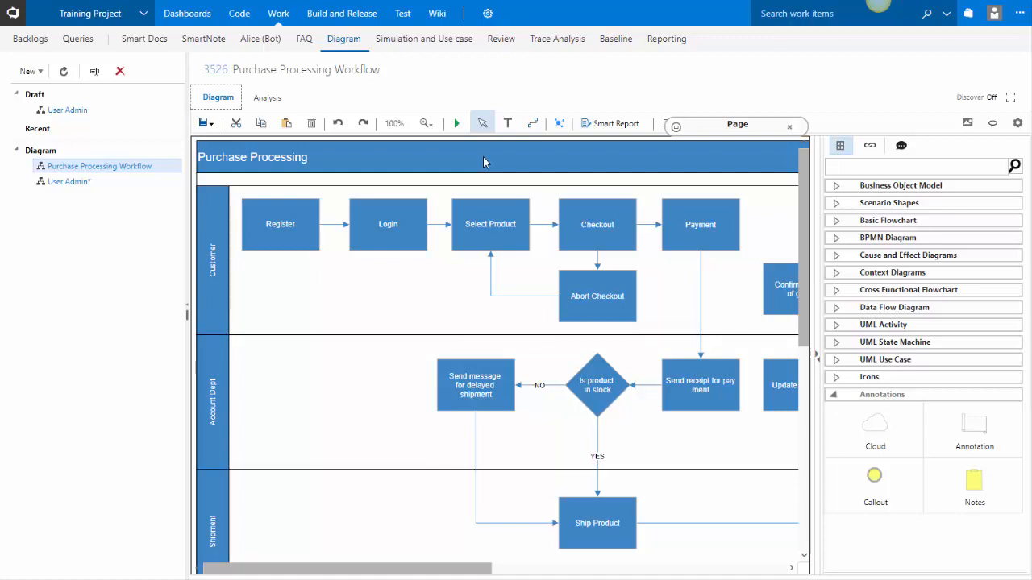
left_click(426, 122)
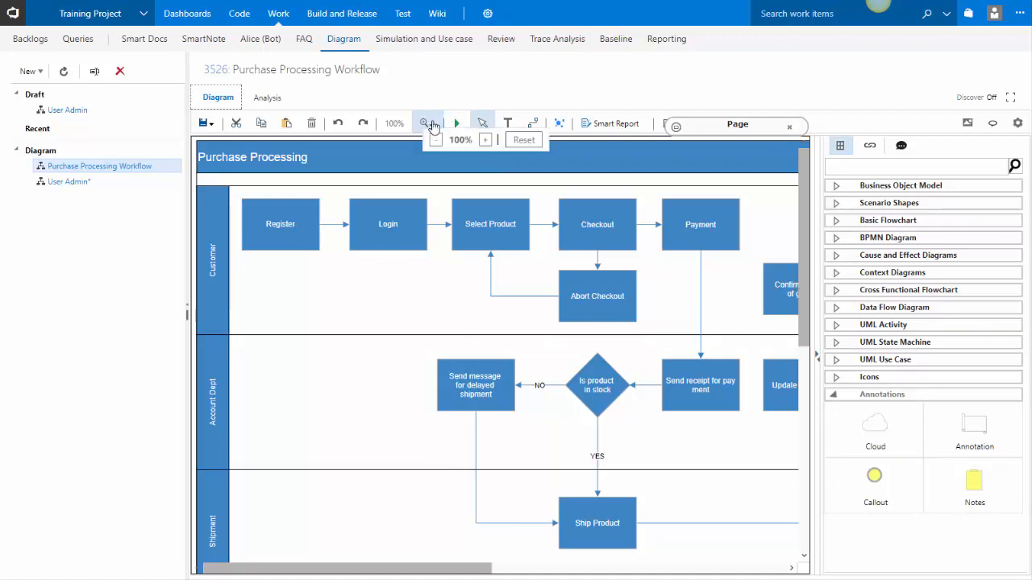
left_click(436, 139)
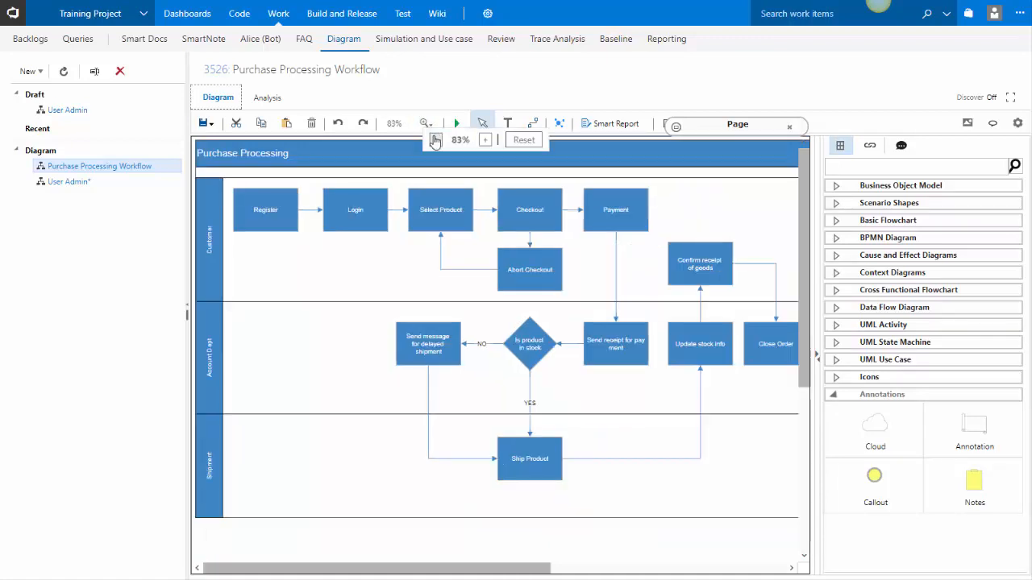
left_click(755, 194)
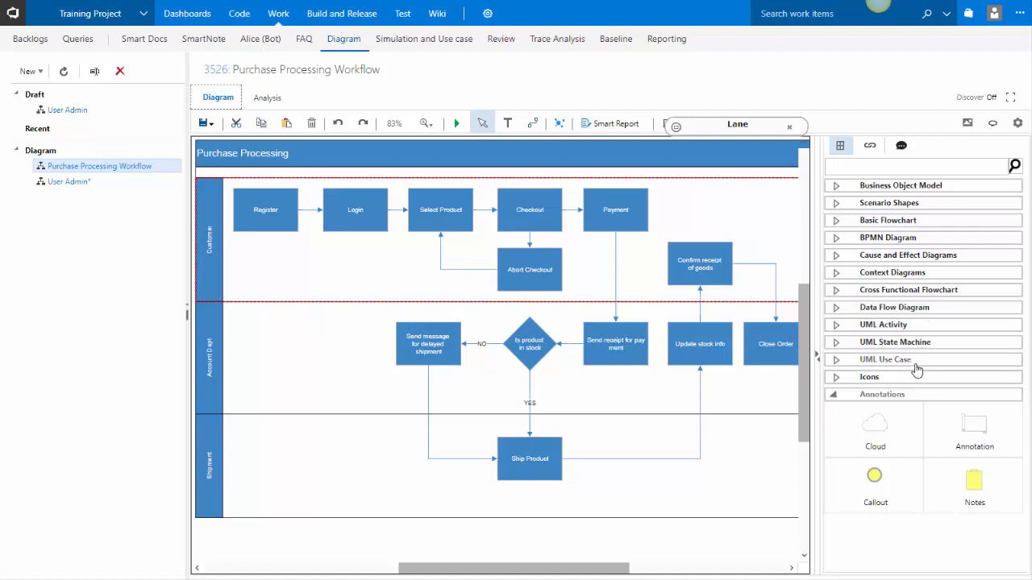
Look through the shapes in the Icons category and collapse the category again.
left_click(889, 378)
scroll(887, 371, "down", 3)
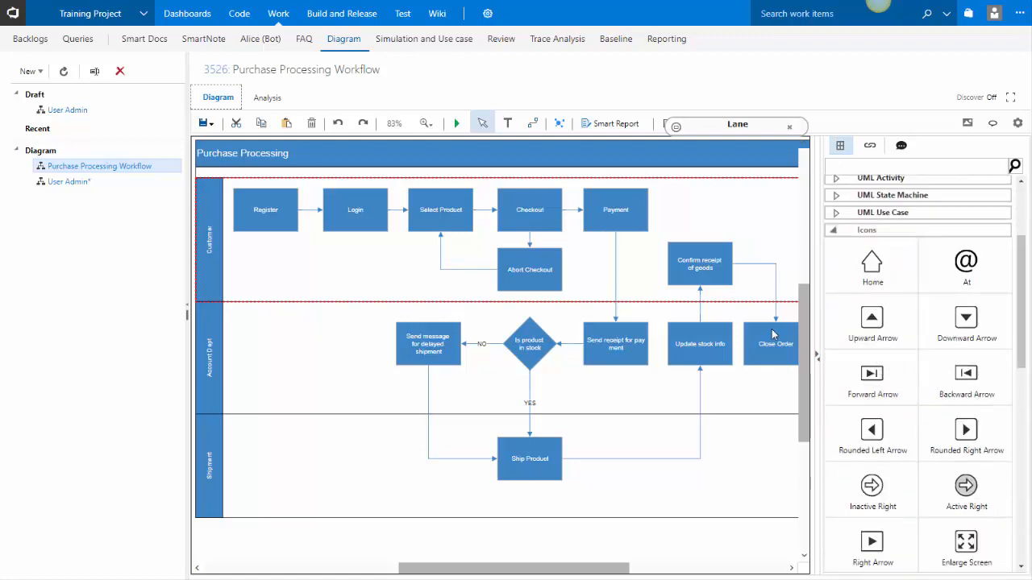
left_click(879, 232)
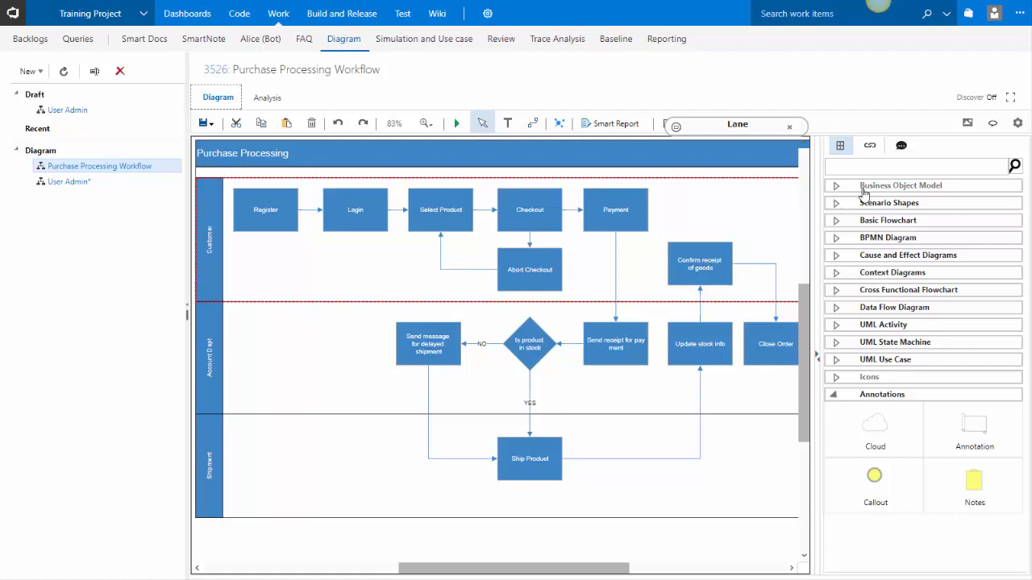
Examine the work items linked to the whole diagram, the options for adding links, and the Register shape's links.
left_click(870, 145)
left_click(415, 552)
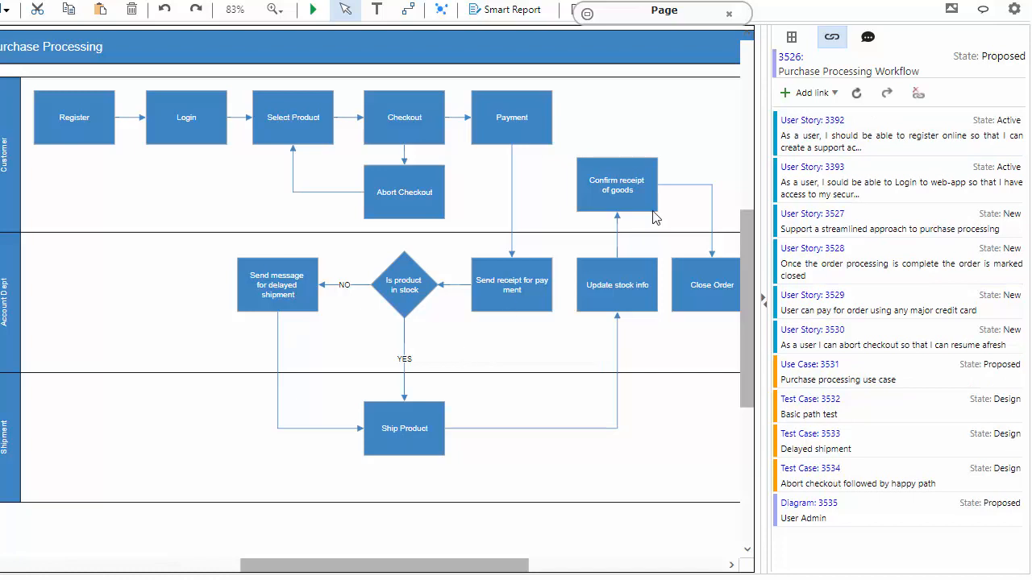
left_click(805, 93)
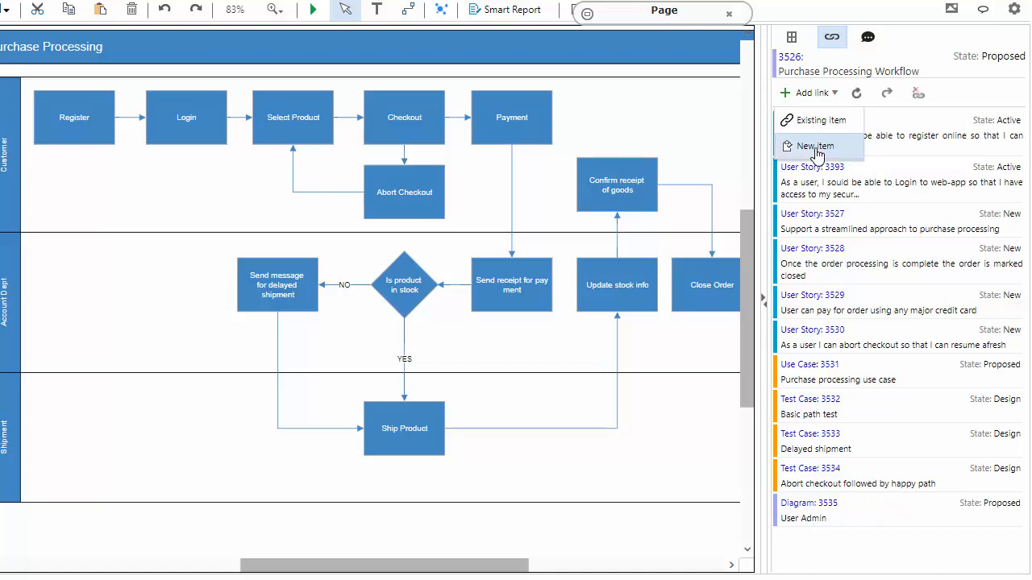
left_click(94, 123)
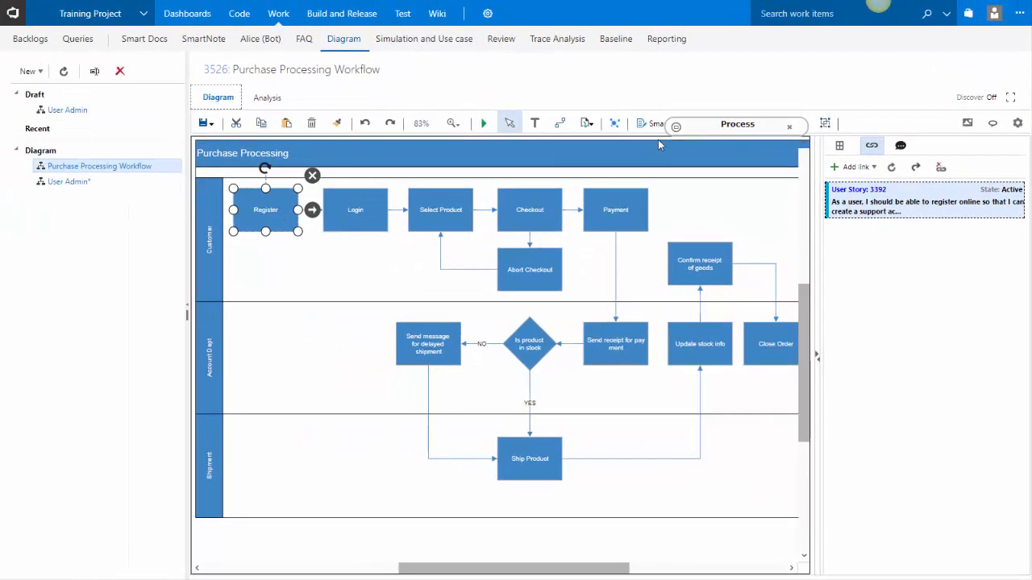
Move the floating Process bar clear of the toolbar and switch the highlighting of linked shapes on and off.
left_click_drag(697, 128, 709, 99)
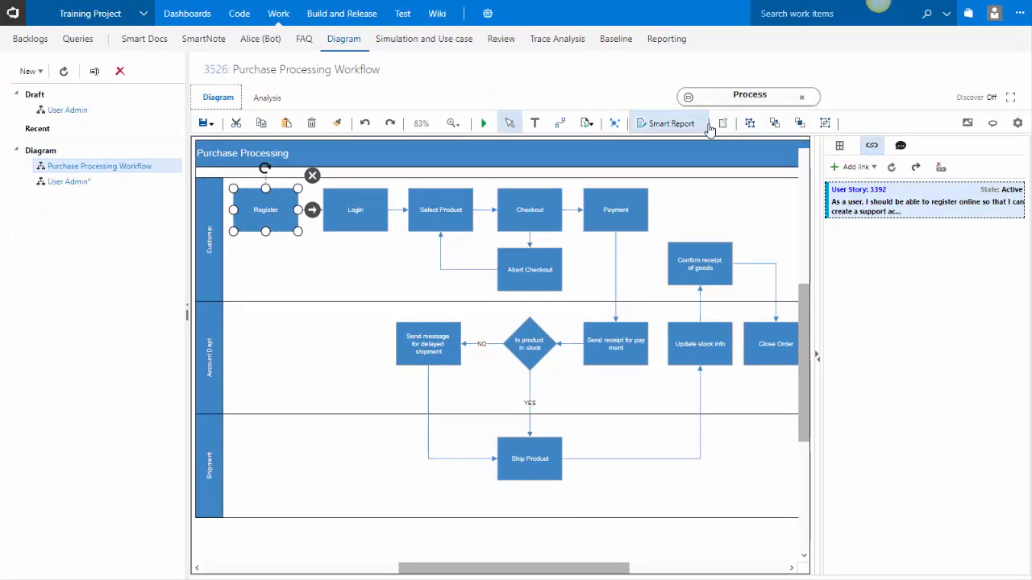
left_click(723, 127)
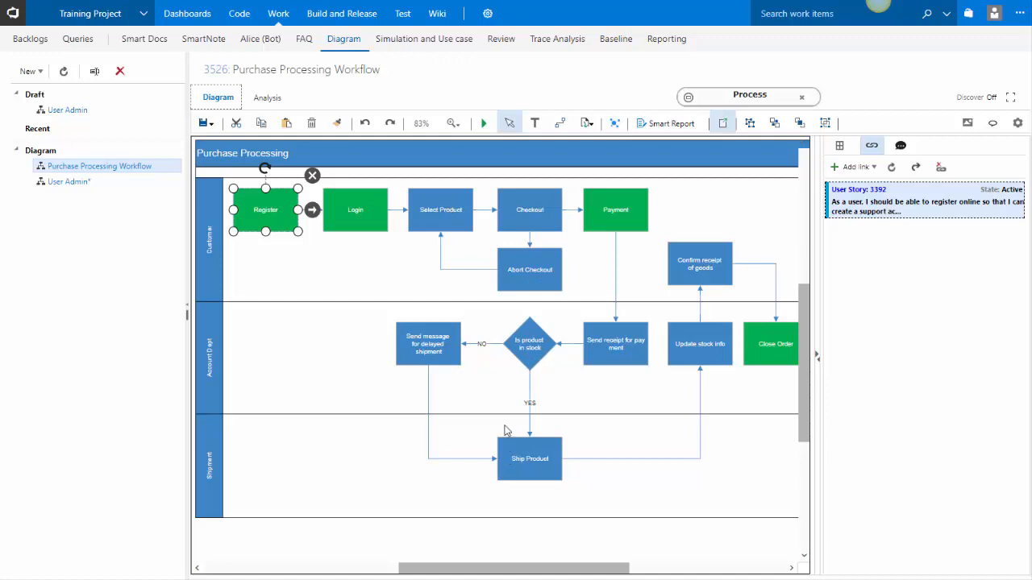
left_click(725, 123)
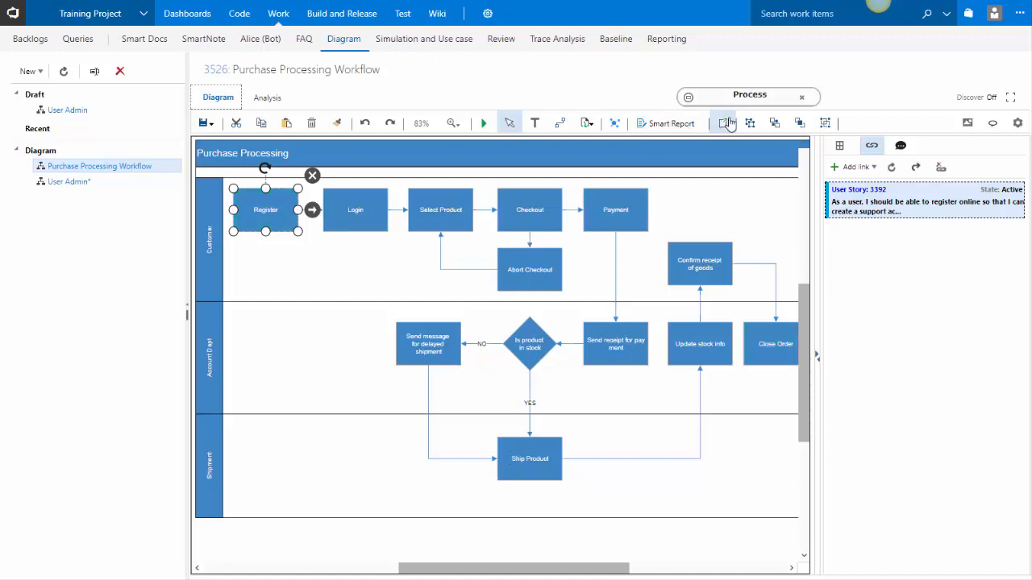
Start a comment on the Register shape that mentions a colleague, followed by "please look at".
left_click(901, 145)
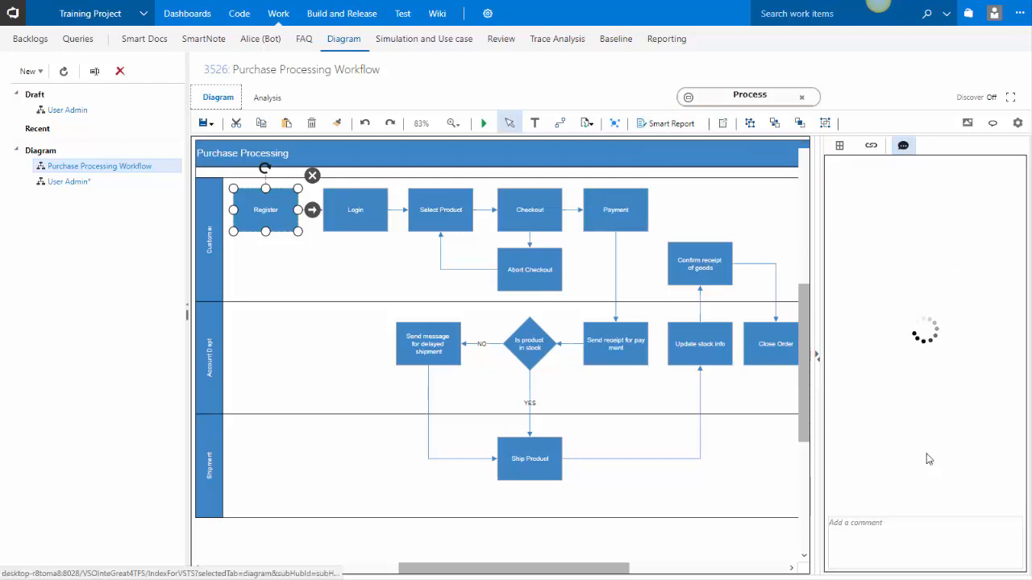
left_click(907, 543)
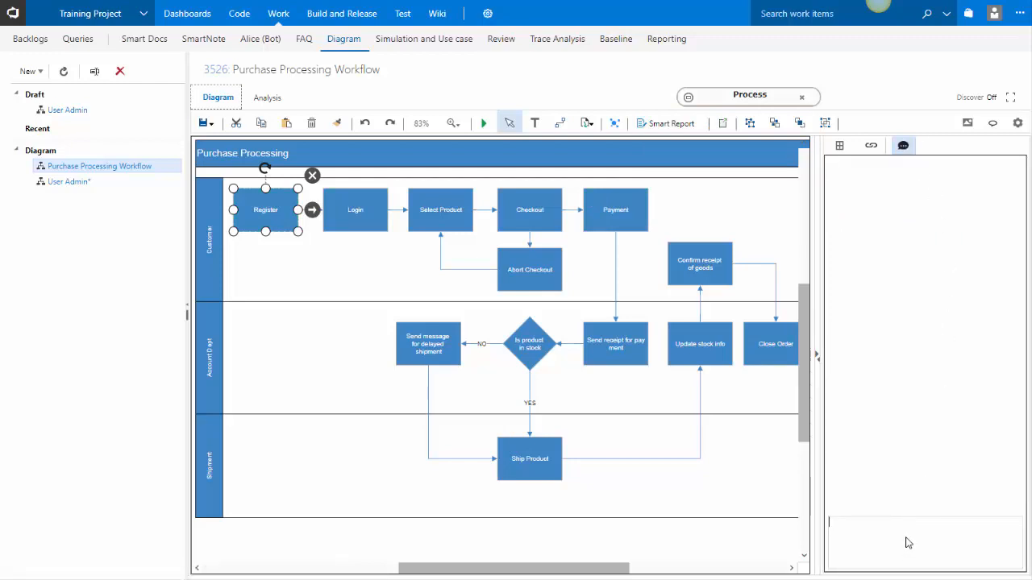
type("As")
type("s")
left_click(916, 529)
type("please look at")
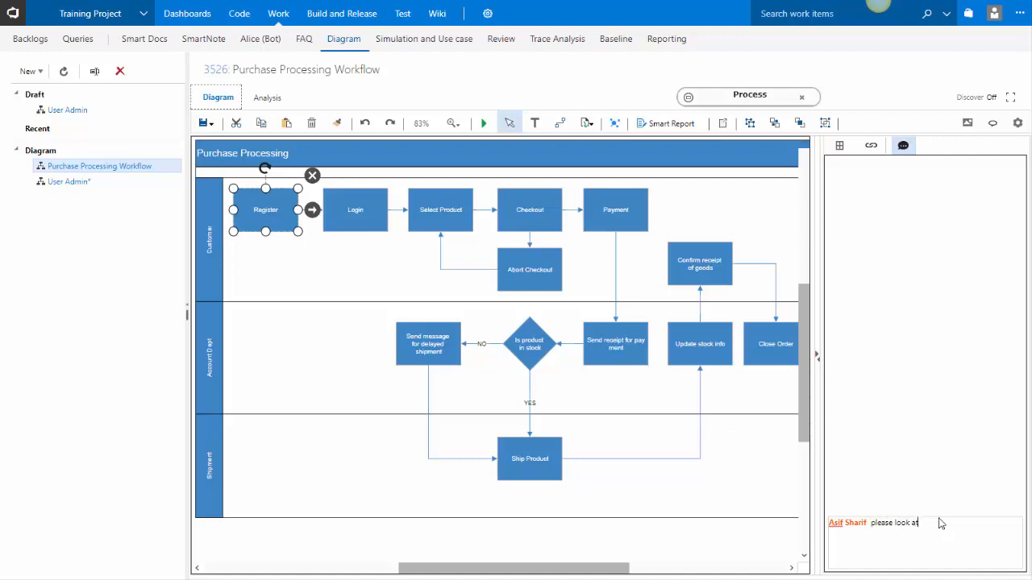
Complete the comment with "WI" and a reference to Issue 3521, and post it.
type(" WI #3525")
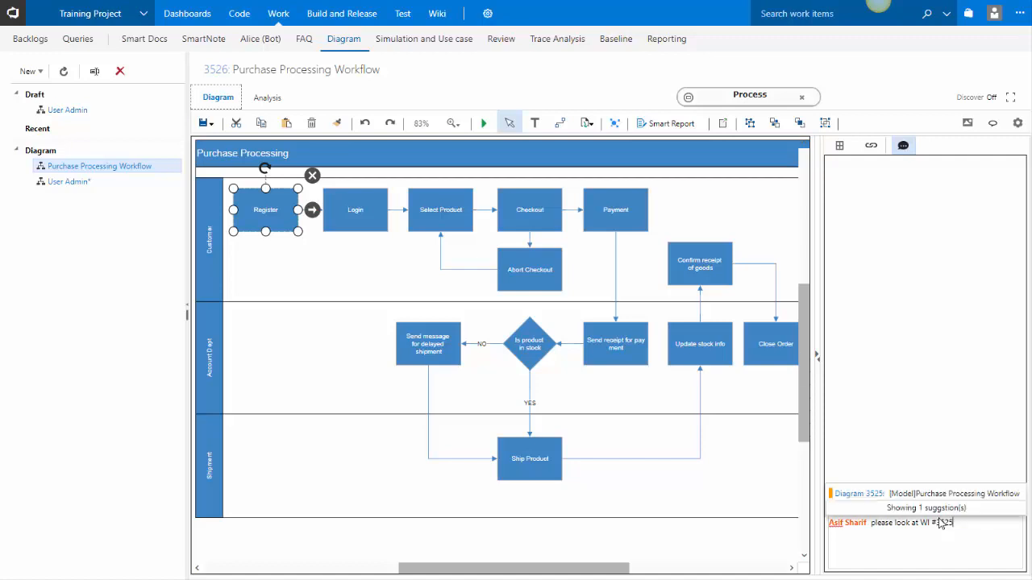
key("BackSpace")
type("2")
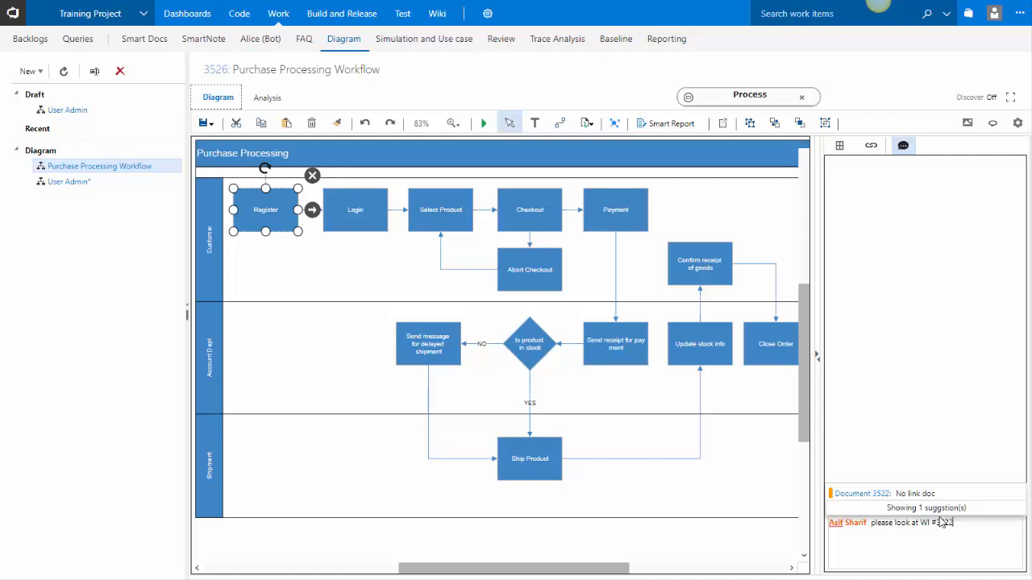
key("BackSpace")
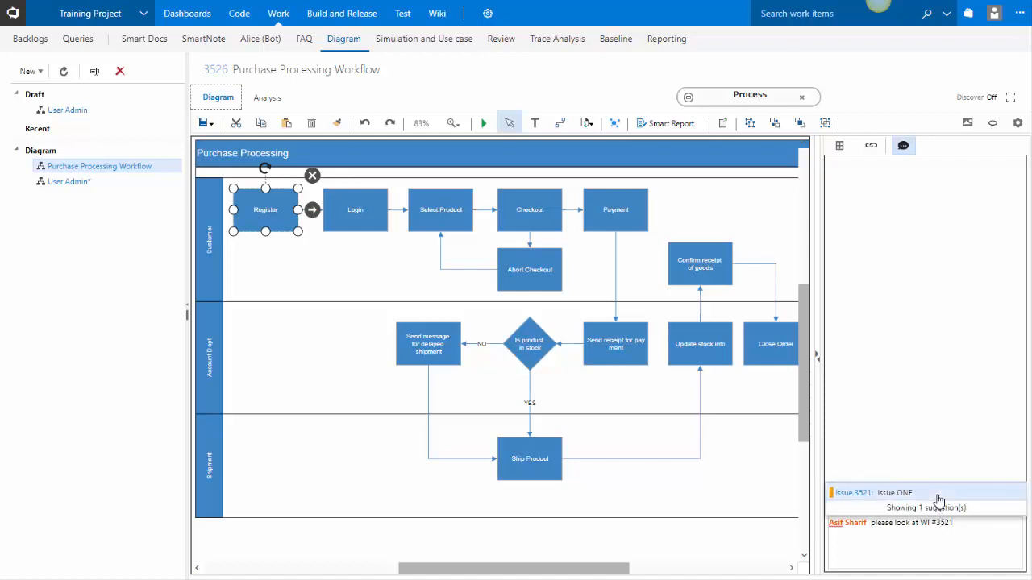
left_click(939, 502)
key("Return")
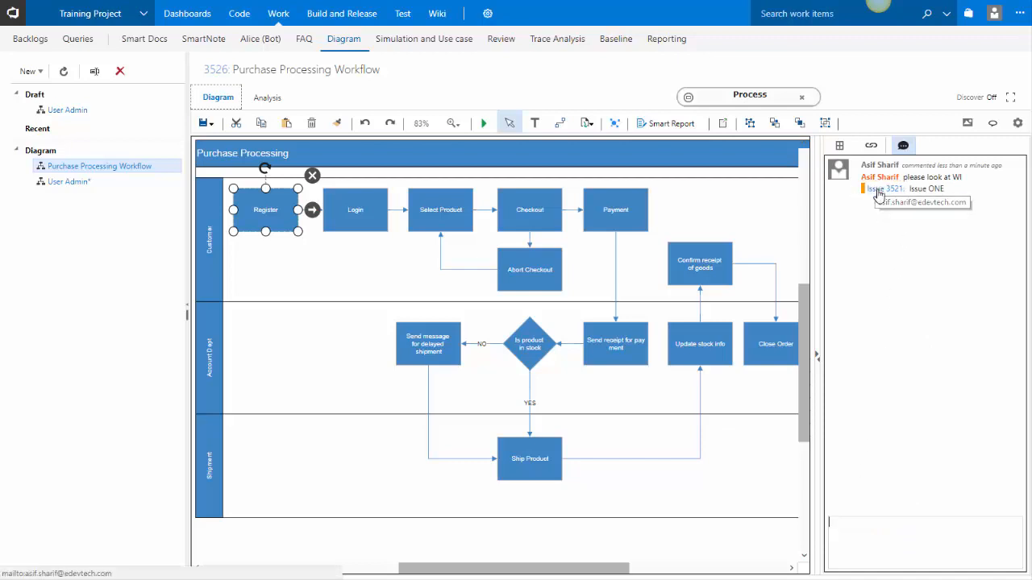
Open Issue 3521 from the posted comment, close it, and return to the shape library.
left_click(878, 195)
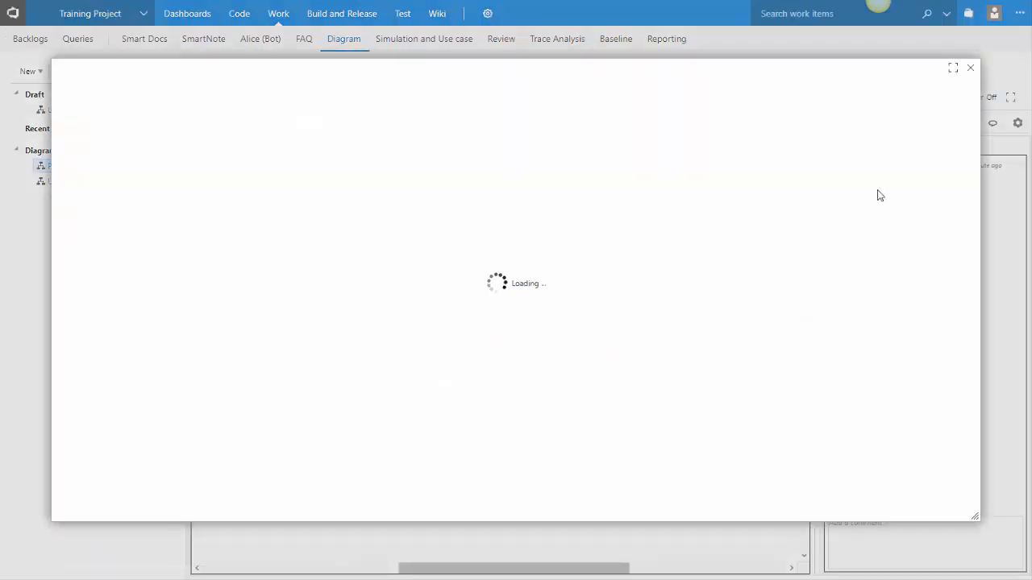
left_click(970, 67)
left_click(839, 146)
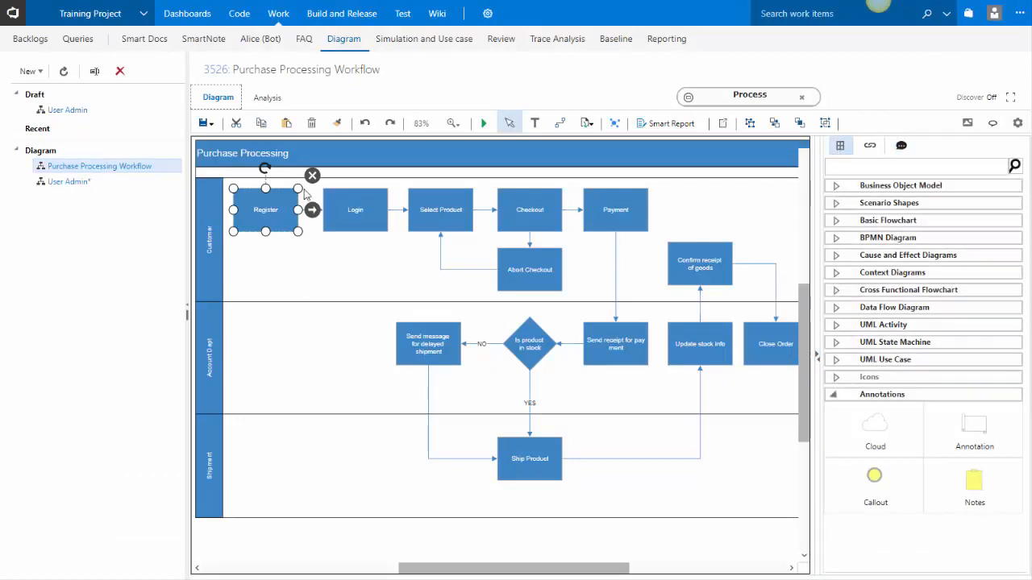
Open the diagram's analysis and examine the paths of user story 3530, User story 2 and User story 3.
left_click(272, 98)
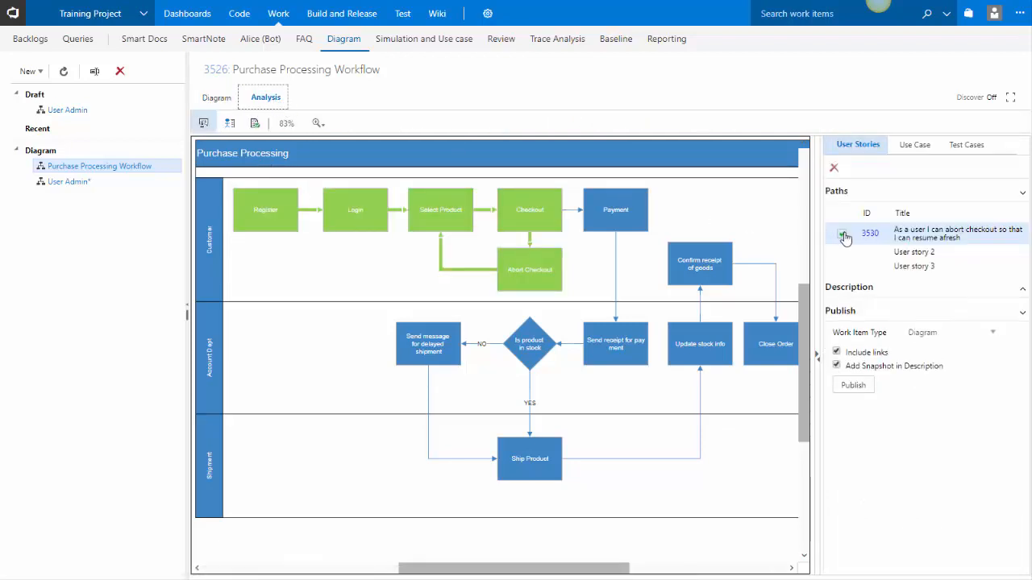
left_click(932, 254)
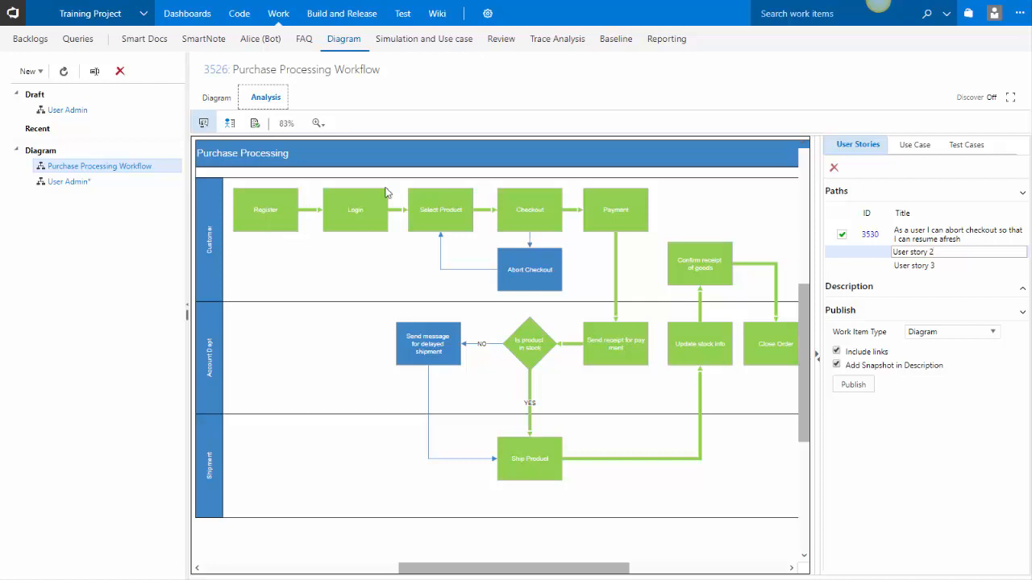
left_click(918, 268)
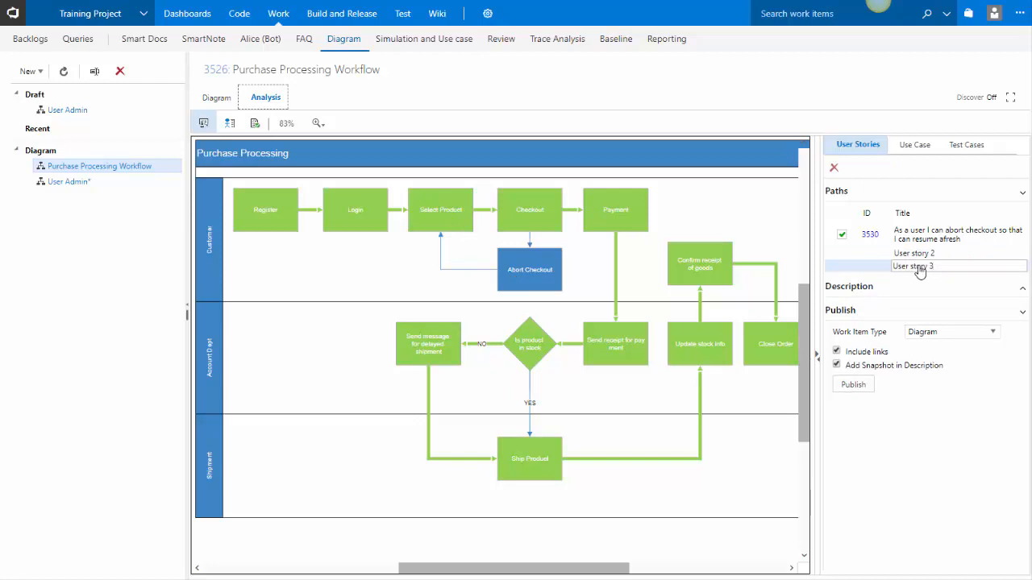
Rename User story 3 to "Delayed shipment" and publish it as a User Story work item.
left_click_drag(935, 268, 877, 269)
type("Delayed shipment")
left_click(919, 332)
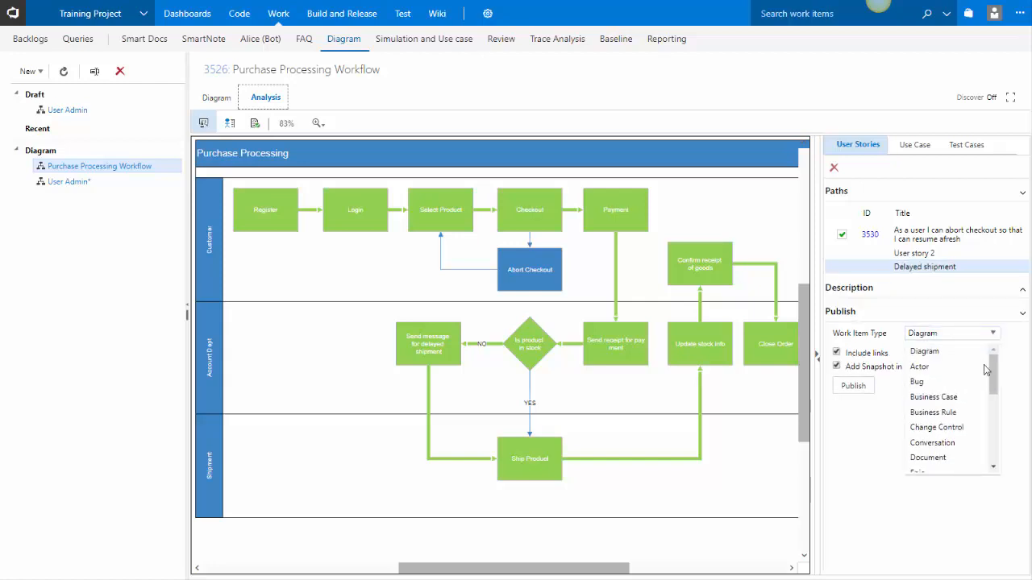
scroll(996, 387, "down", 1)
left_click_drag(995, 387, 998, 461)
left_click(951, 466)
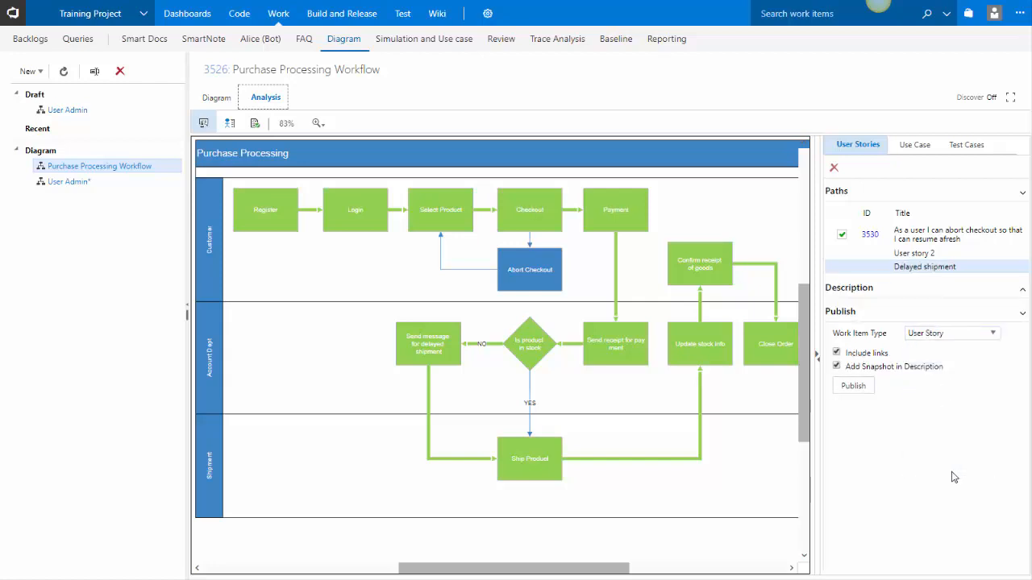
left_click(853, 387)
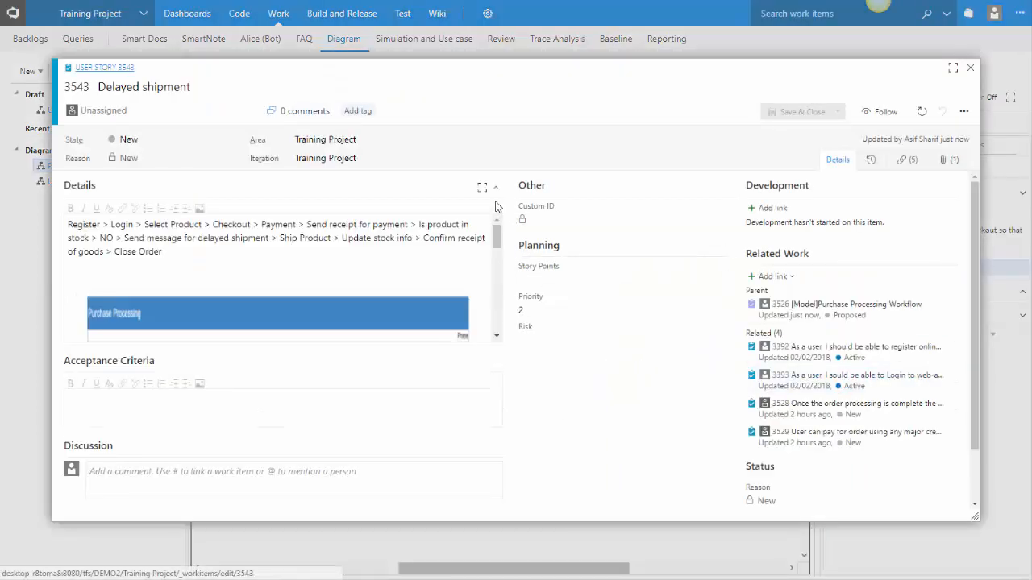
Review the published Delayed shipment story's path description, diagram snapshot and related work, and close the work item.
left_click(483, 187)
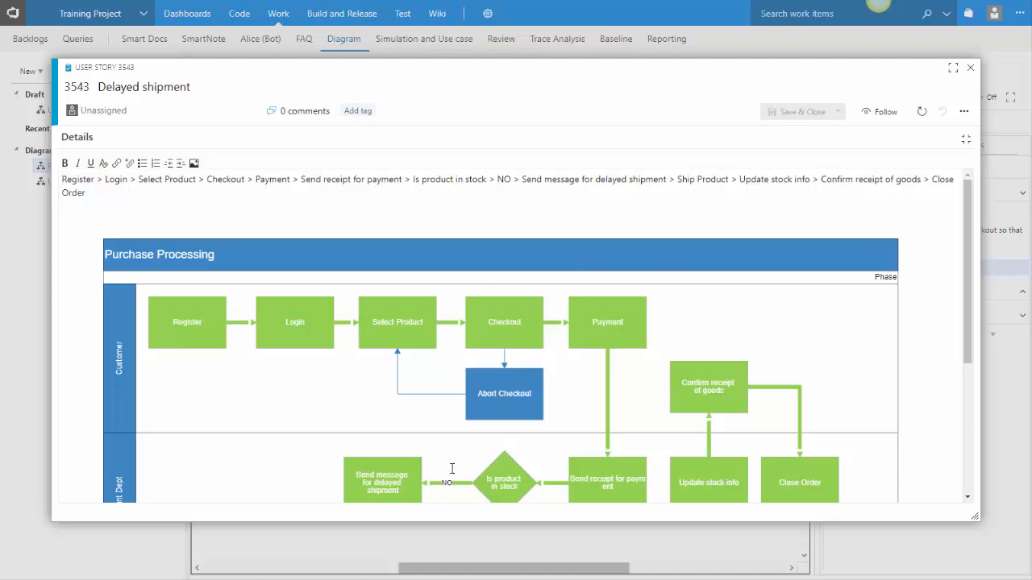
scroll(561, 442, "down", 3)
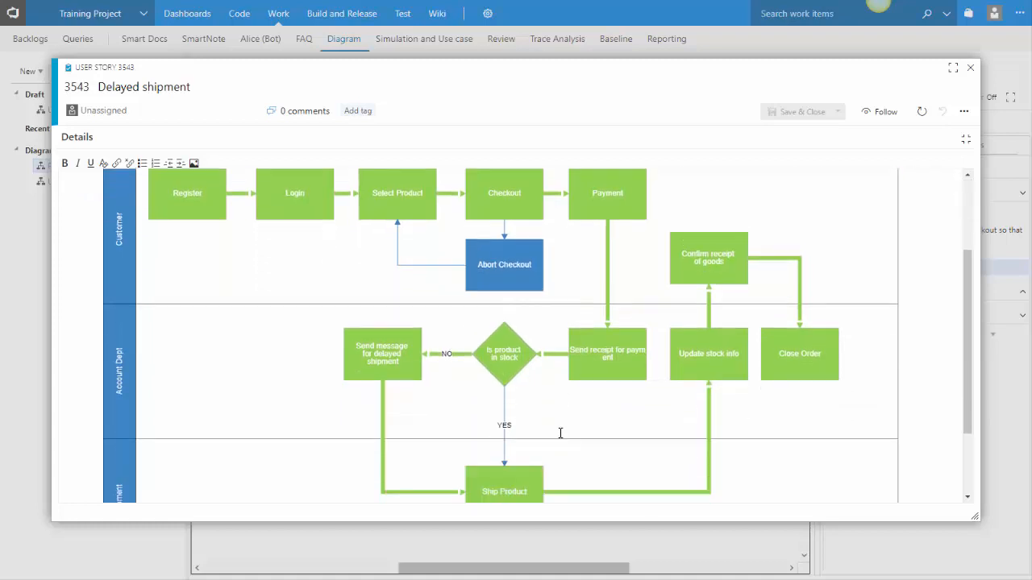
scroll(560, 432, "up", 2)
scroll(561, 424, "up", 1)
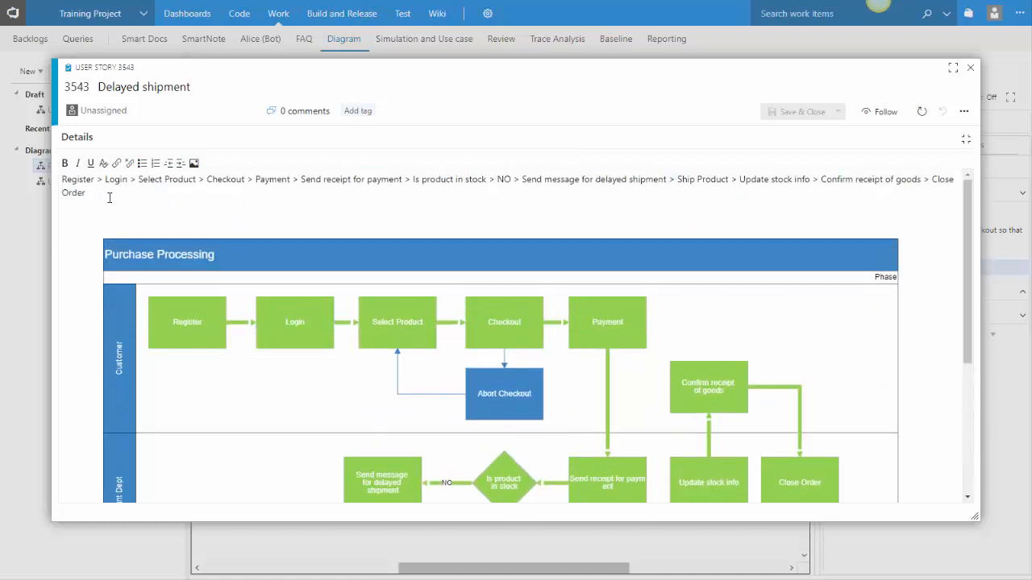
left_click_drag(90, 193, 55, 184)
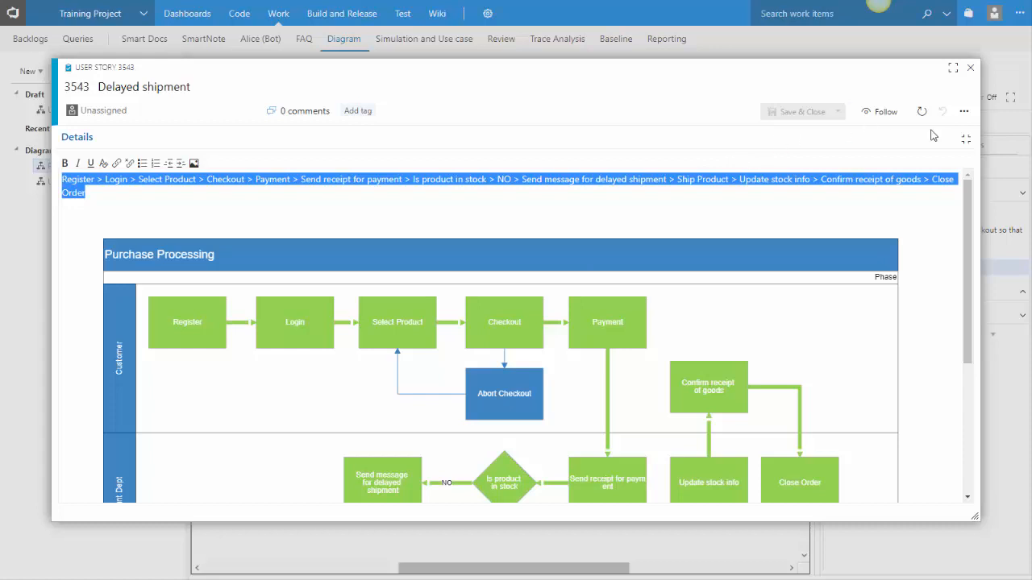
left_click(966, 139)
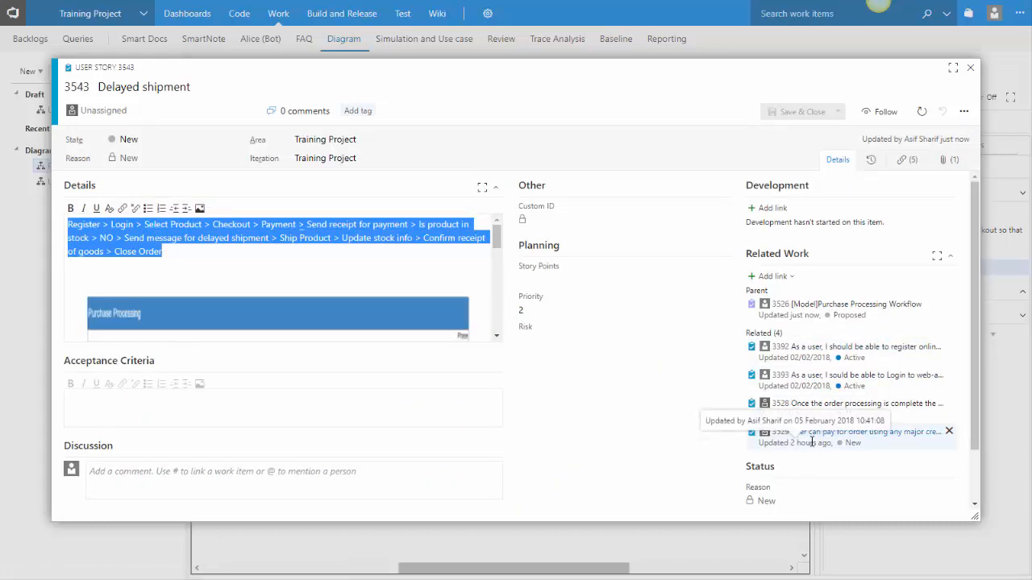
left_click(390, 252)
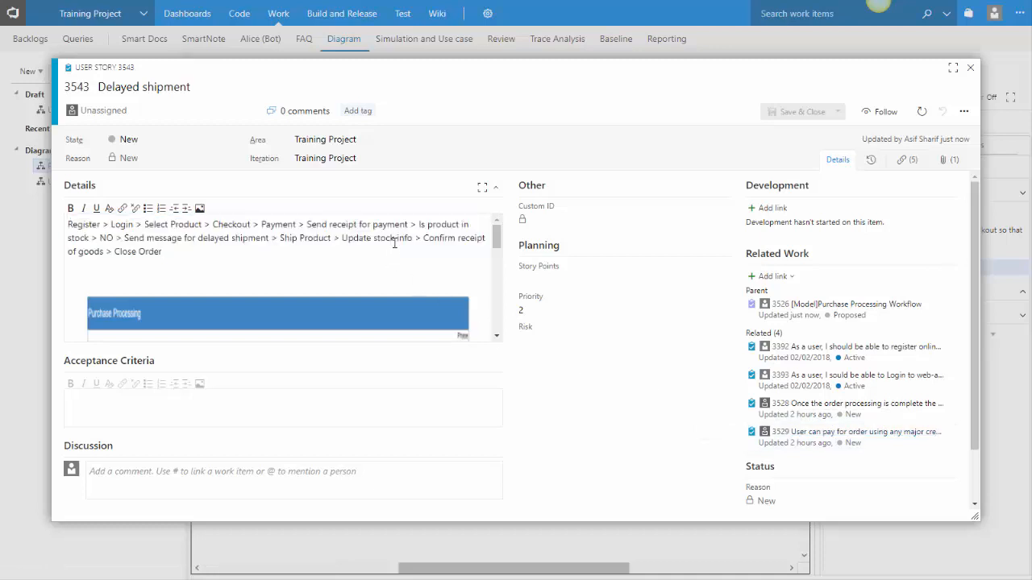
left_click(971, 68)
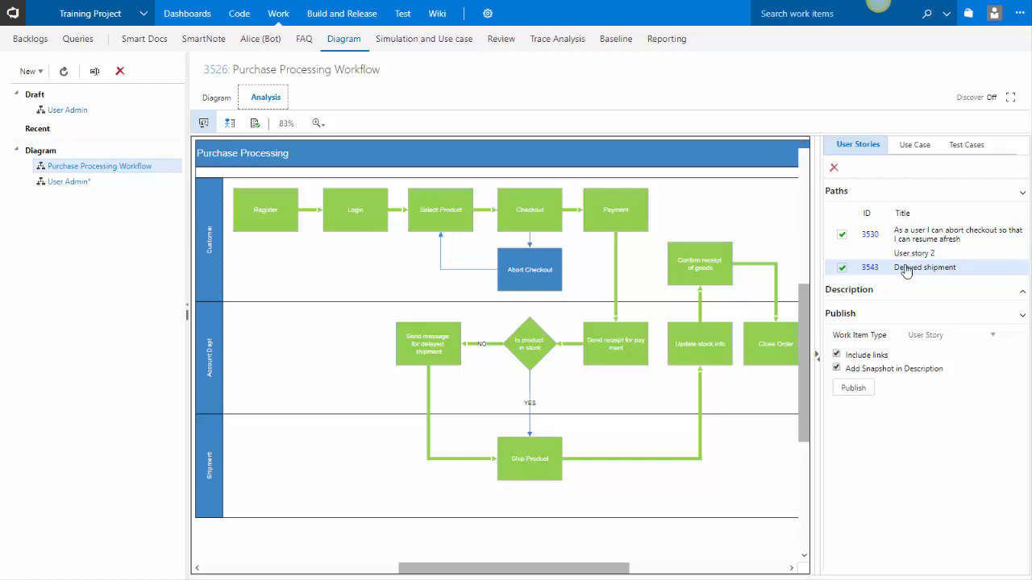
Open the use case analysis, review use case 3531's flow descriptions, diagram snapshot and related work, and close the work item.
left_click(922, 150)
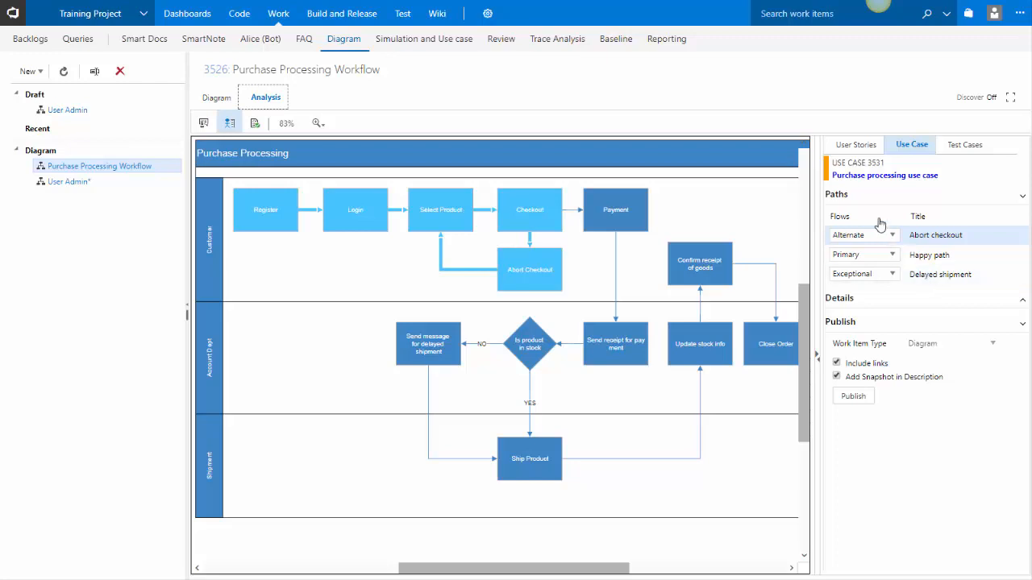
left_click(877, 175)
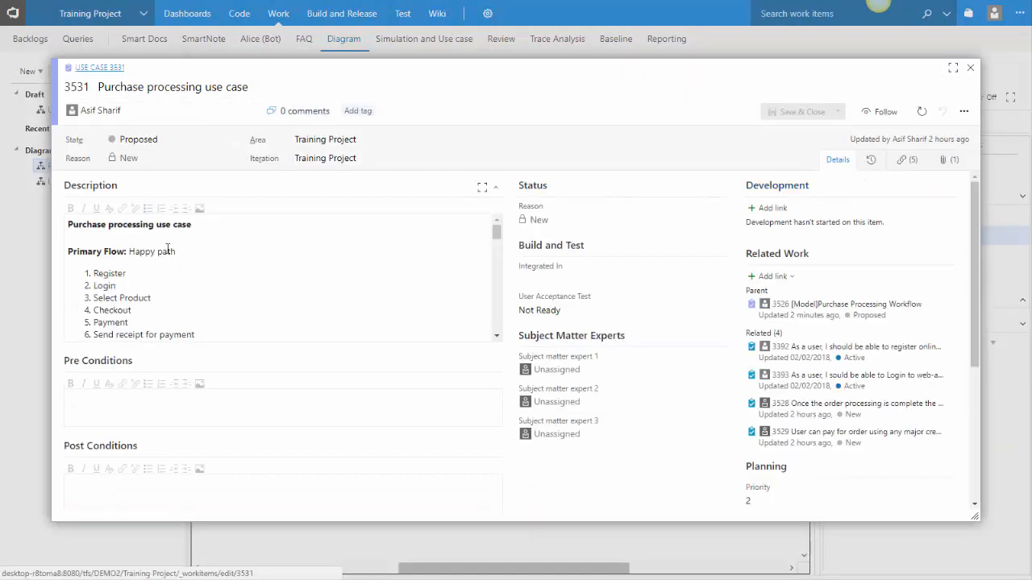
left_click(481, 189)
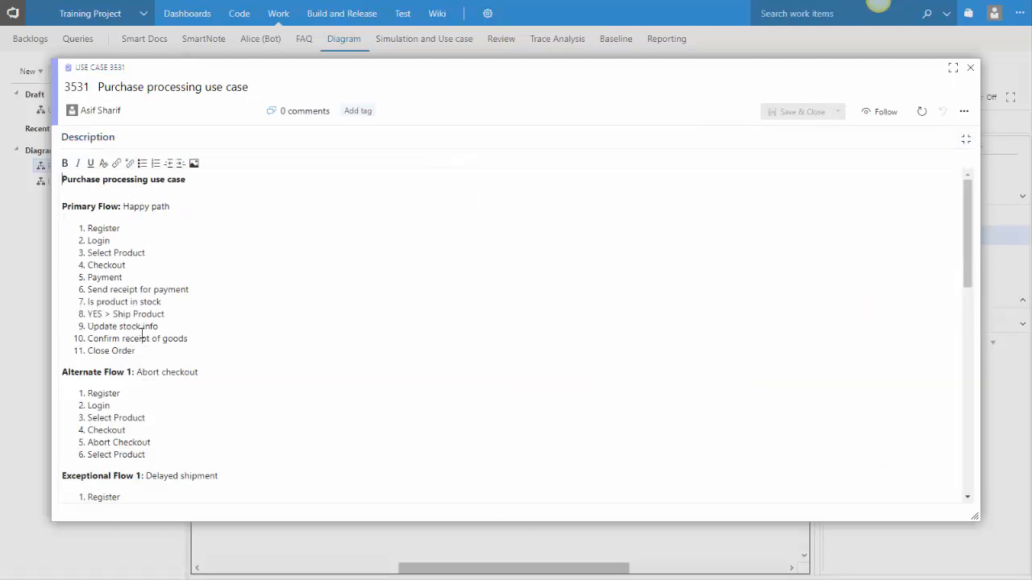
scroll(142, 333, "down", 3)
scroll(143, 334, "up", 3)
scroll(116, 417, "down", 10)
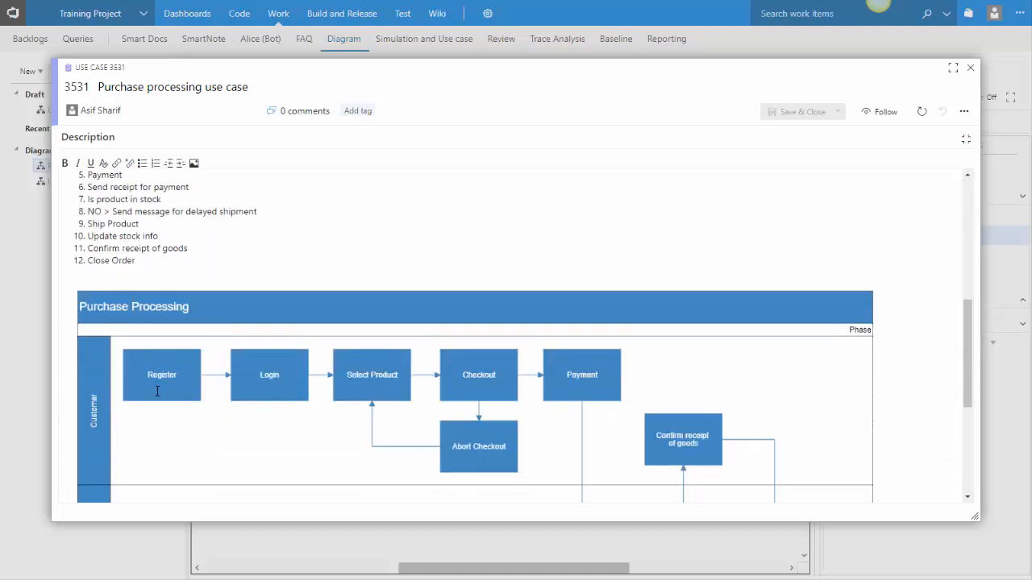
scroll(157, 380, "up", 10)
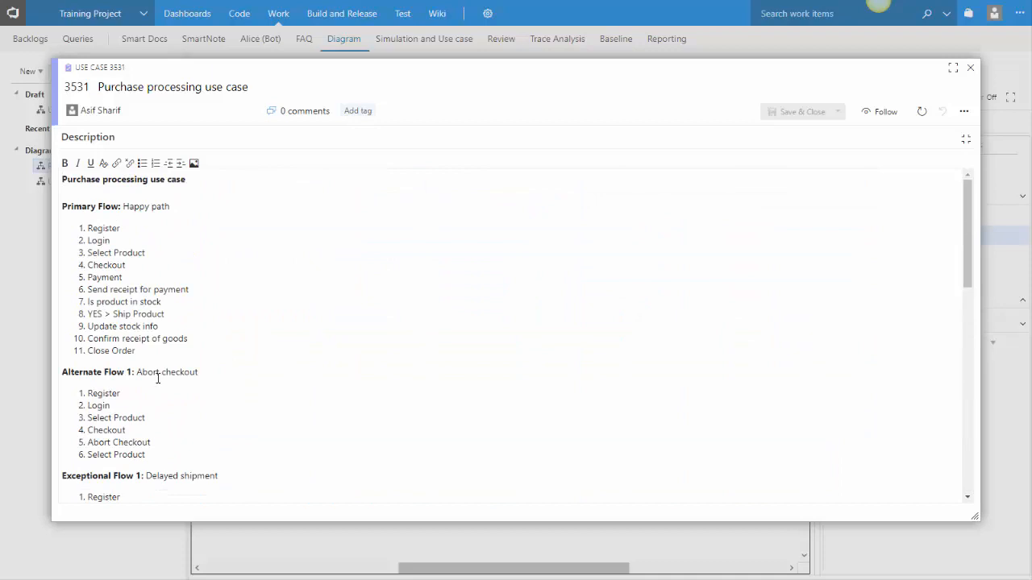
left_click(964, 139)
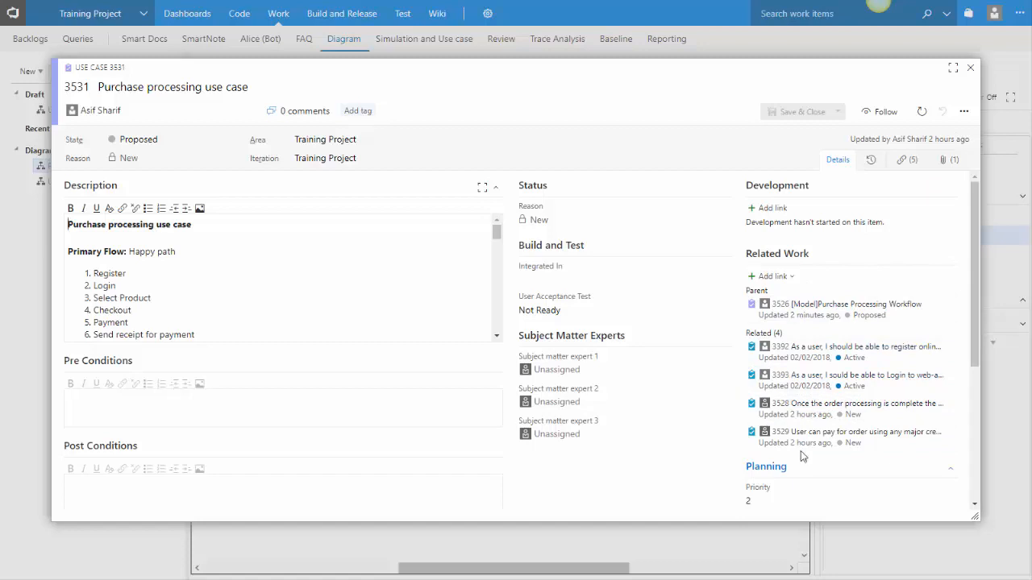
left_click(970, 67)
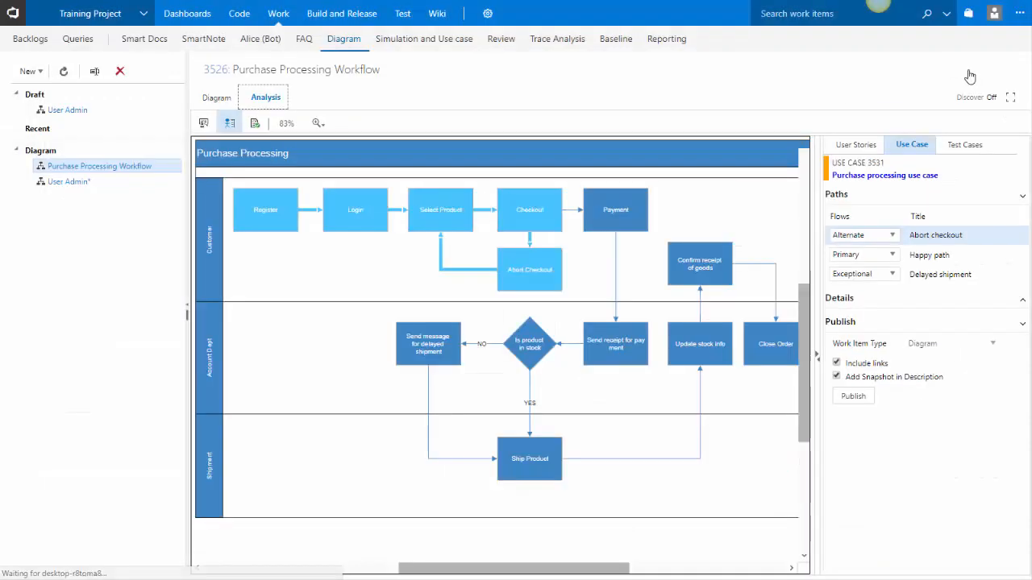
Open the test case analysis and examine the Basic path test, Delayed shipment and Abort checkout followed by happy path test cases.
left_click(963, 146)
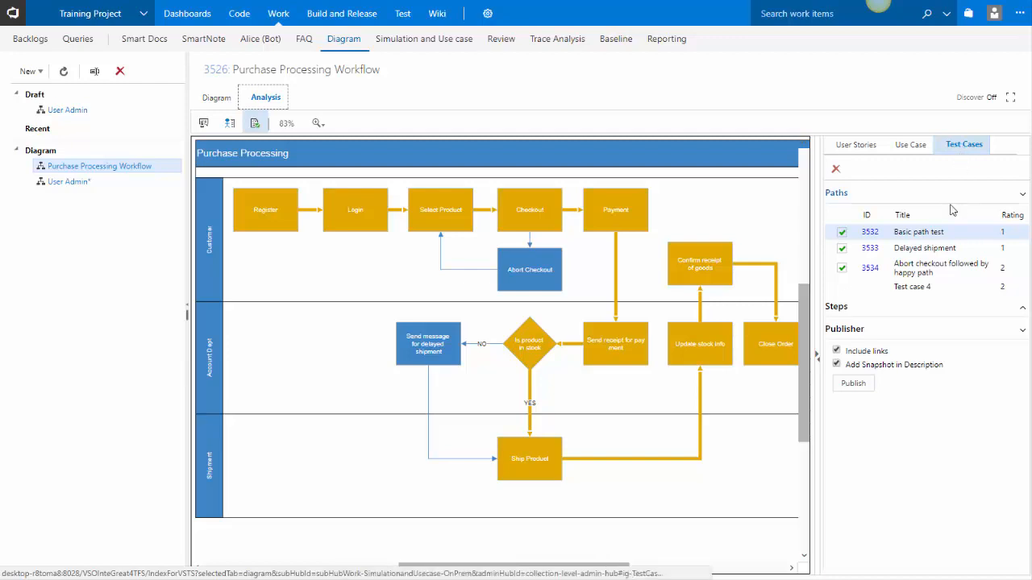
left_click(938, 248)
left_click(934, 273)
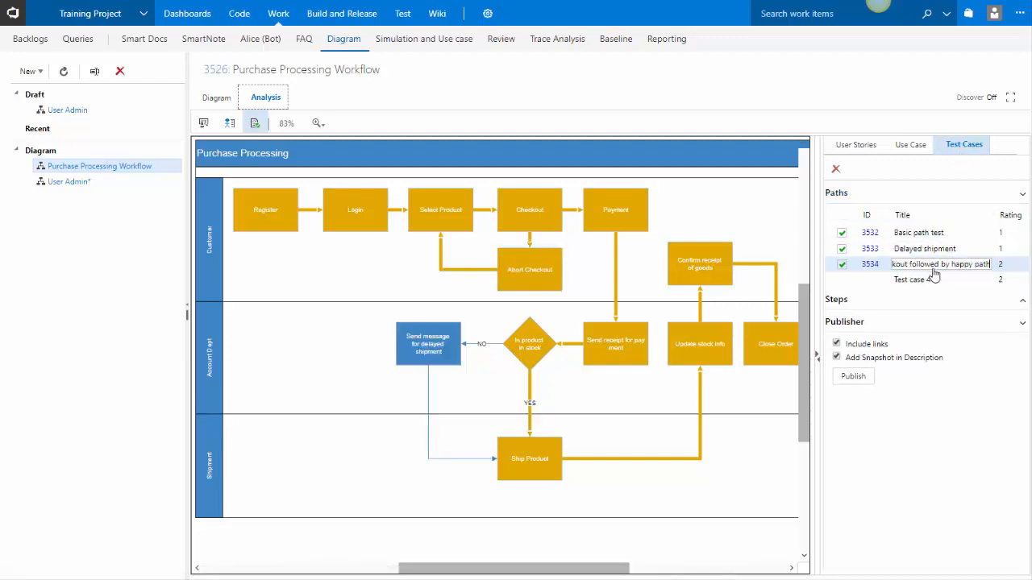
Rename Test case 4 to "delayed shipment" and publish it as a test case with links and a snapshot included.
left_click(936, 280)
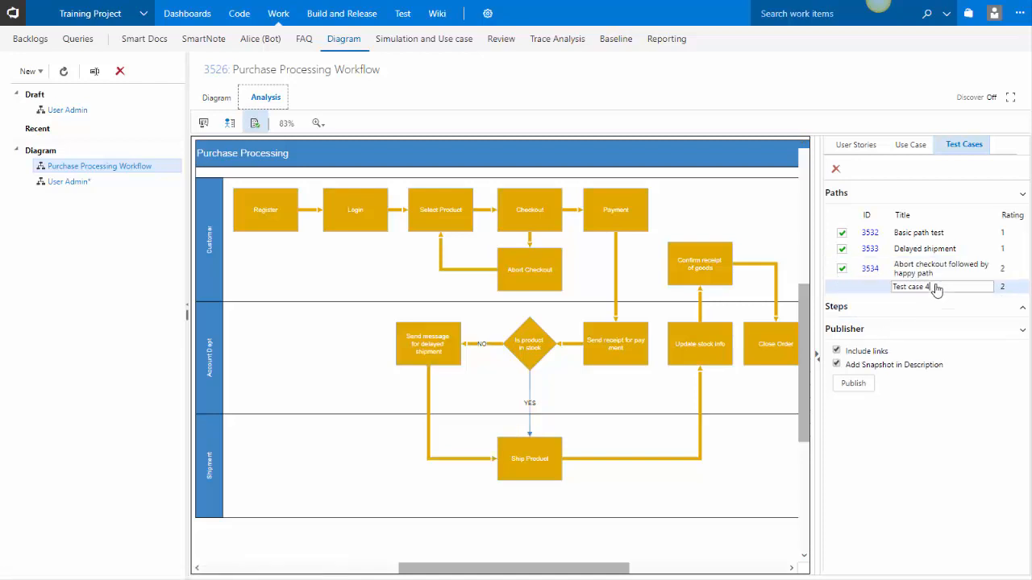
left_click(937, 286)
left_click_drag(929, 286, 890, 287)
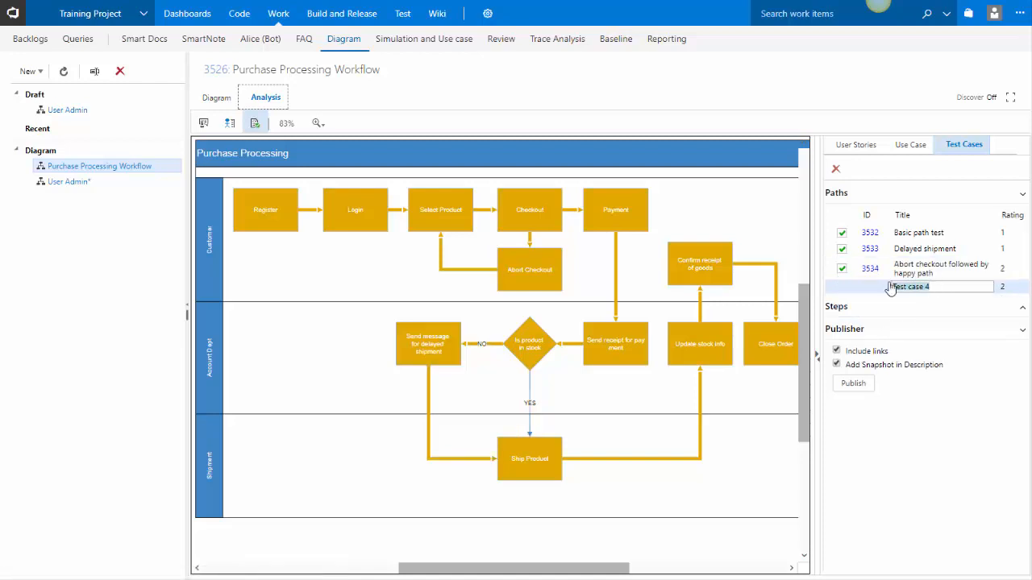
type("delayed shipme")
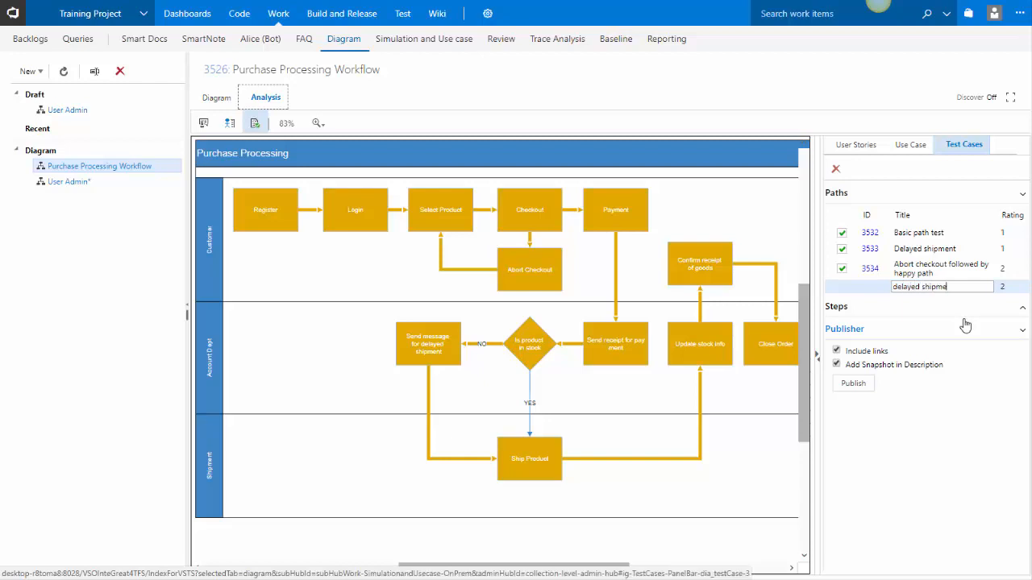
type("nt")
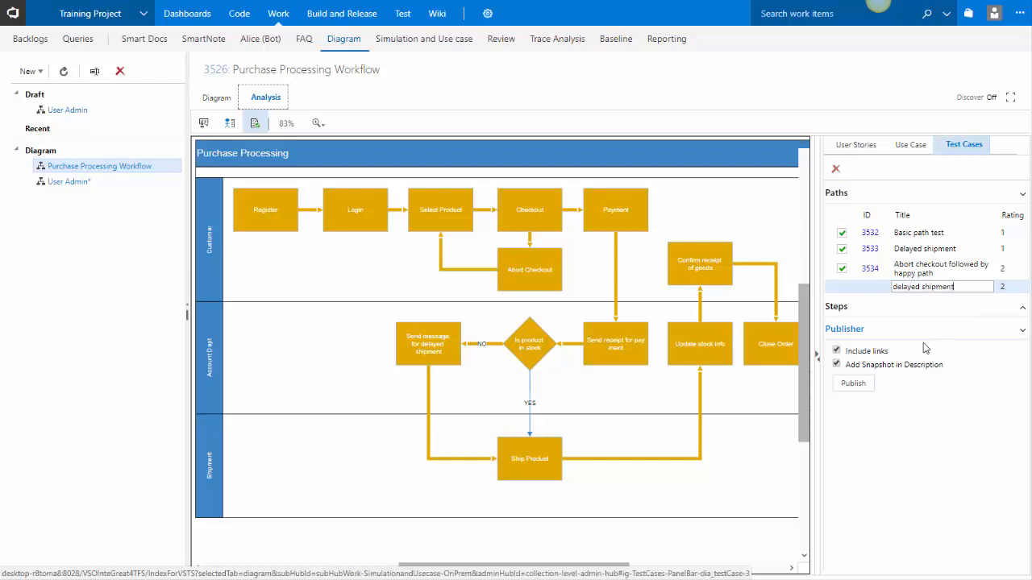
left_click(856, 385)
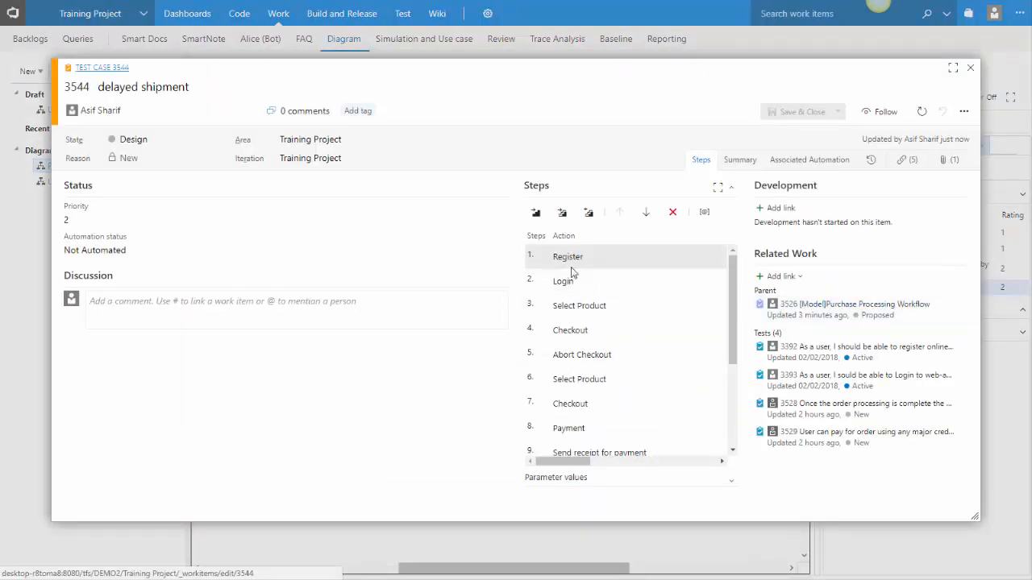
Review the published delayed shipment test case's steps and the diagram snapshot in its summary, and close the work item.
scroll(571, 337, "down", 3)
scroll(571, 337, "up", 3)
left_click(742, 161)
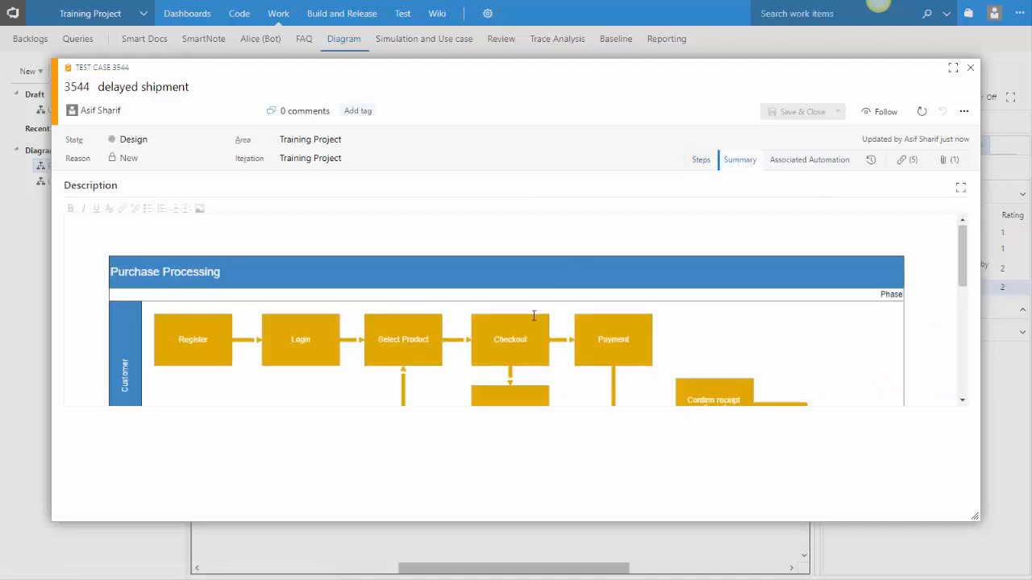
scroll(534, 315, "down", 5)
scroll(533, 313, "up", 6)
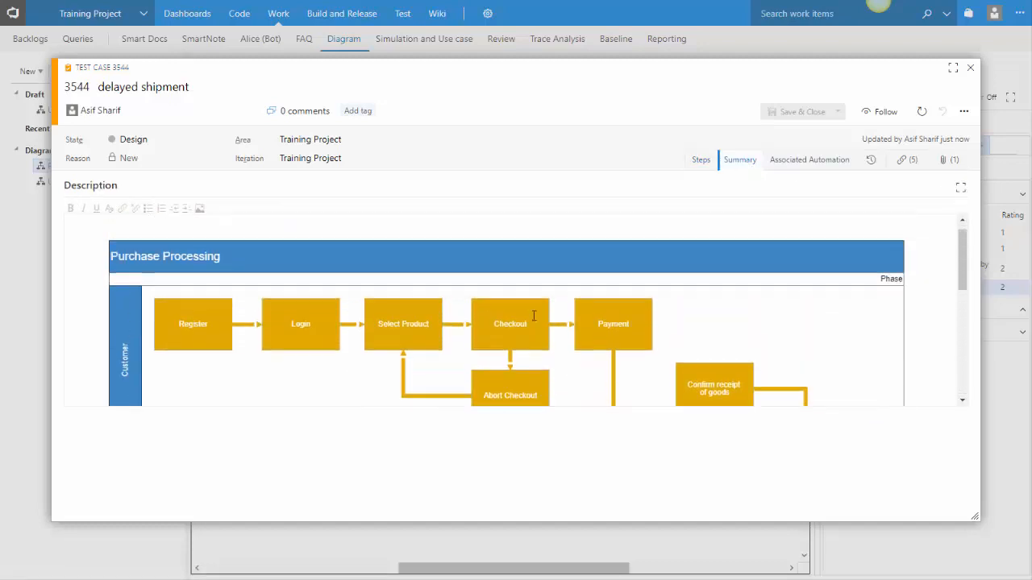
left_click(971, 69)
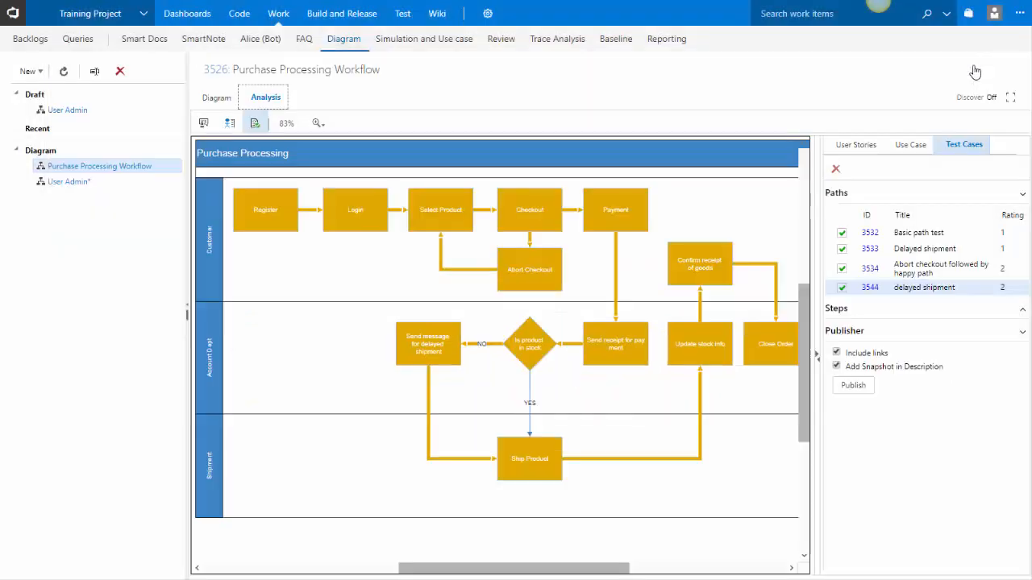
Return to the Purchase Processing Workflow diagram and link a new diagram named "Login" to the Login shape.
left_click(844, 149)
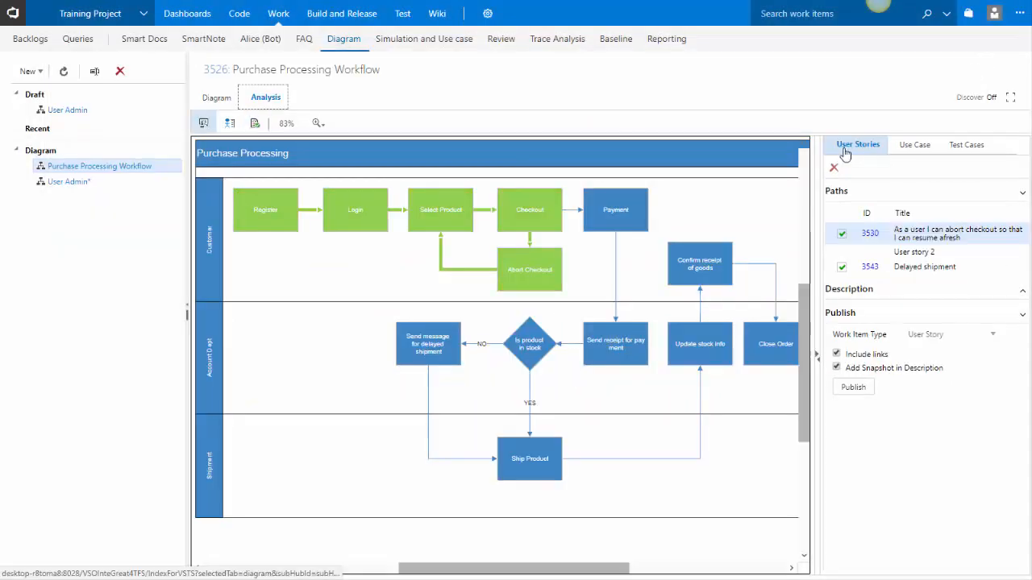
left_click(219, 99)
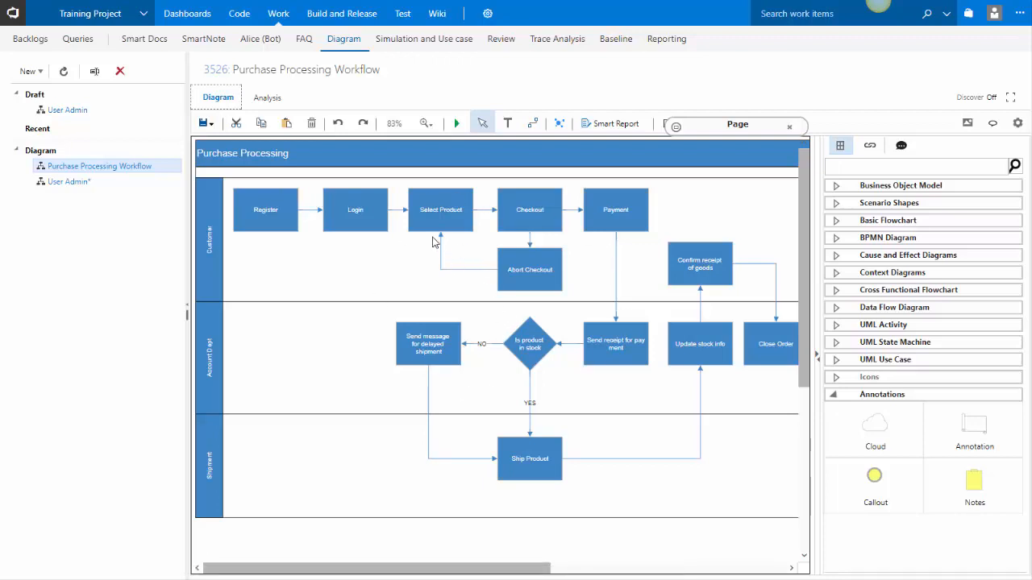
left_click(362, 212)
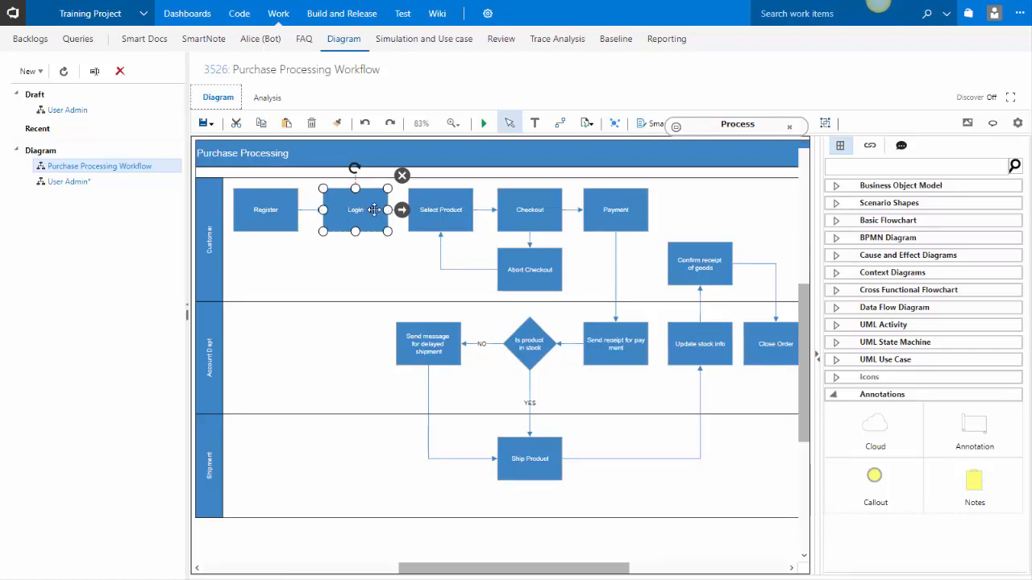
left_click(588, 123)
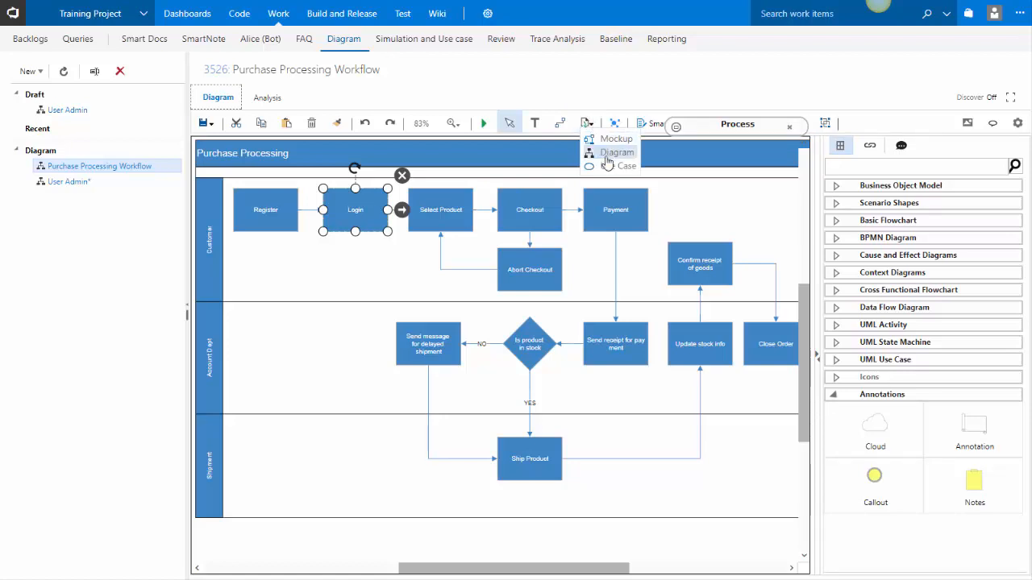
left_click(607, 161)
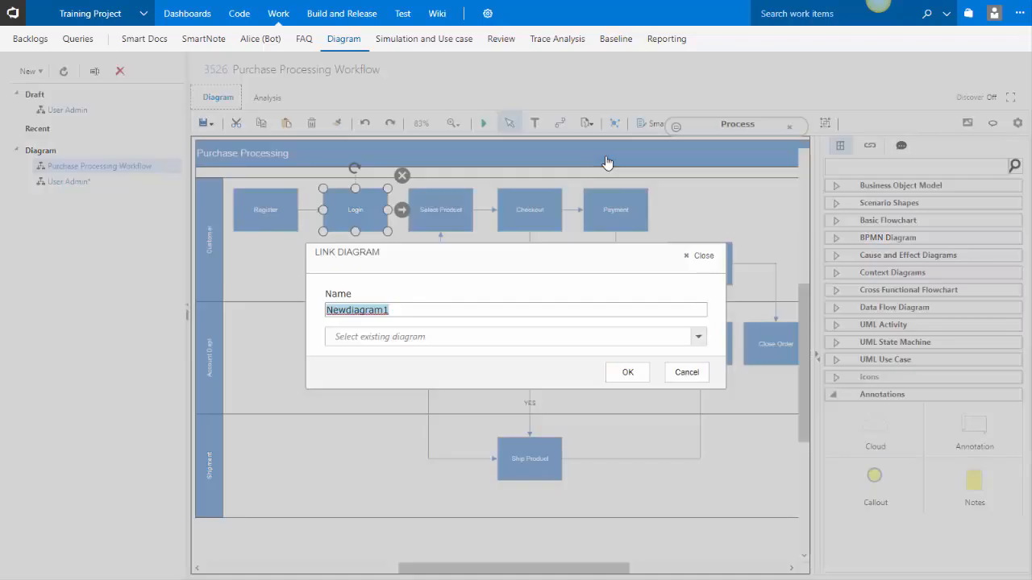
left_click(483, 340)
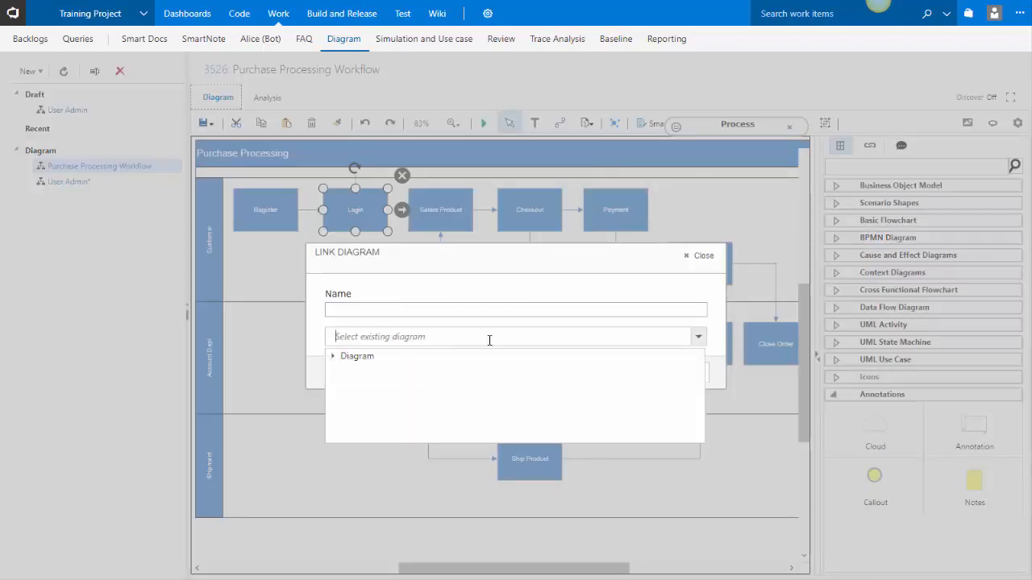
type("Login")
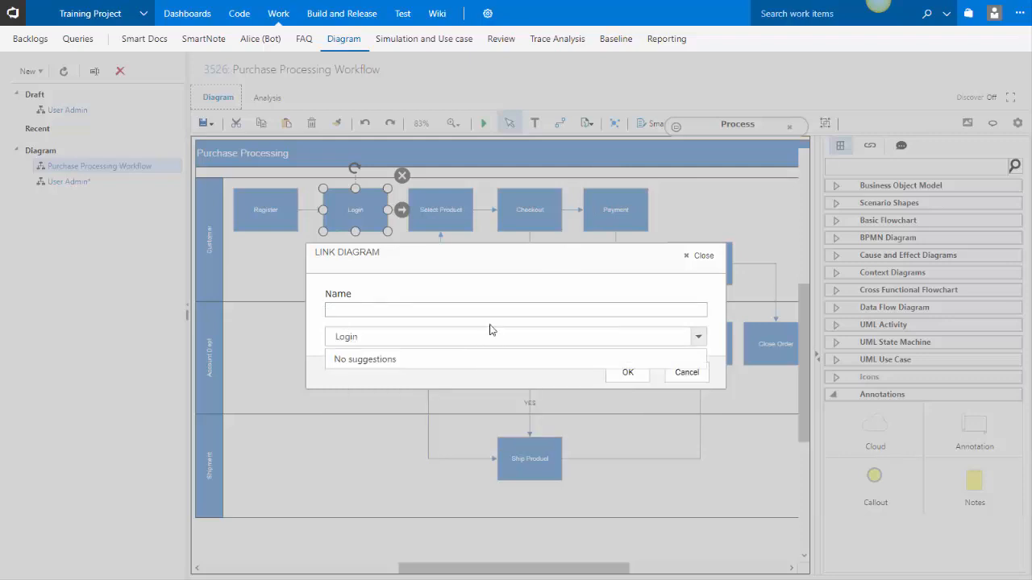
left_click(497, 310)
type("Login")
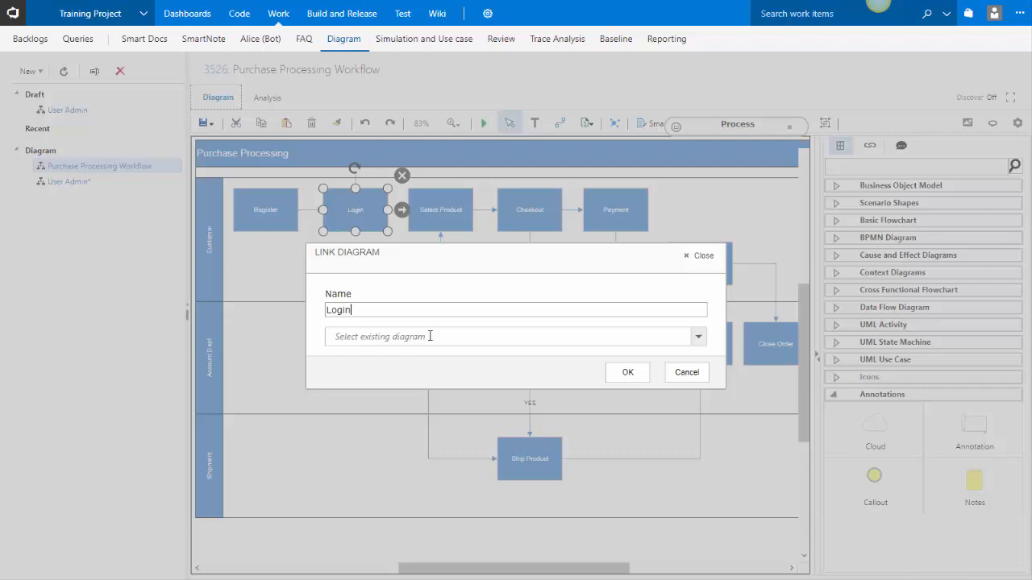
left_click(626, 375)
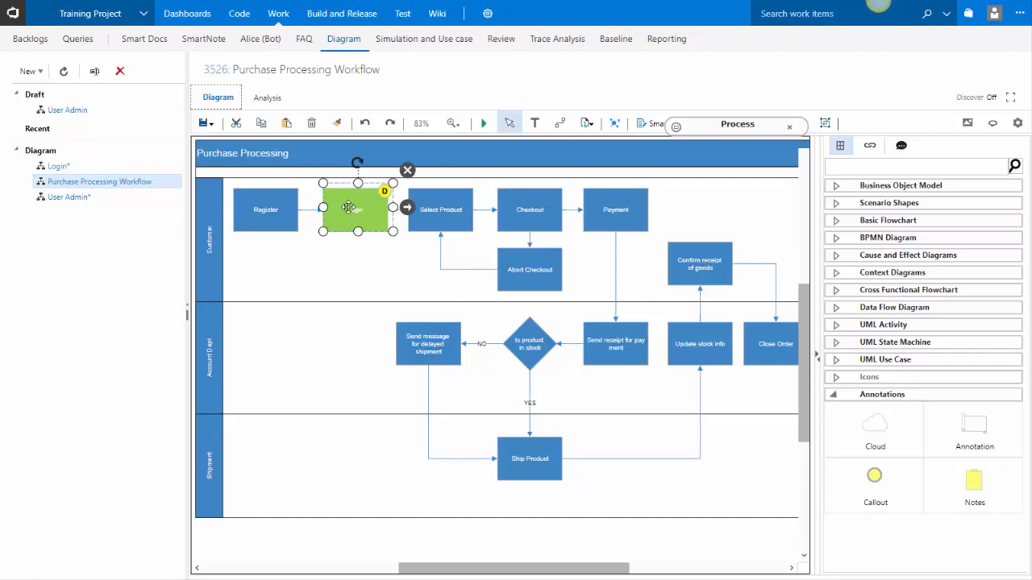
Open the linked diagram from the Login shape and place a Basic Flowchart Start/End shape labelled "Start" near its upper-left corner.
left_click(355, 207)
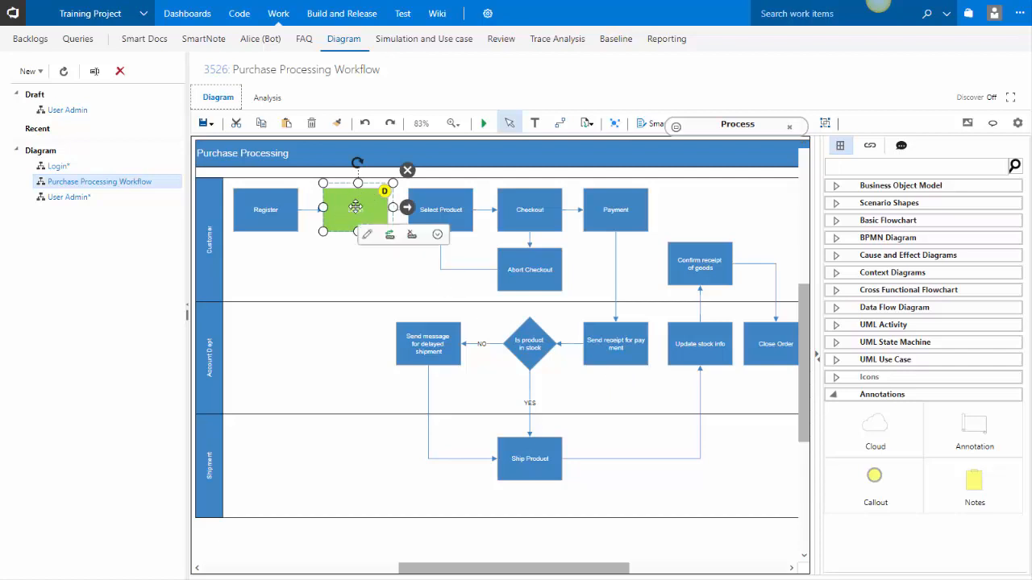
left_click(367, 236)
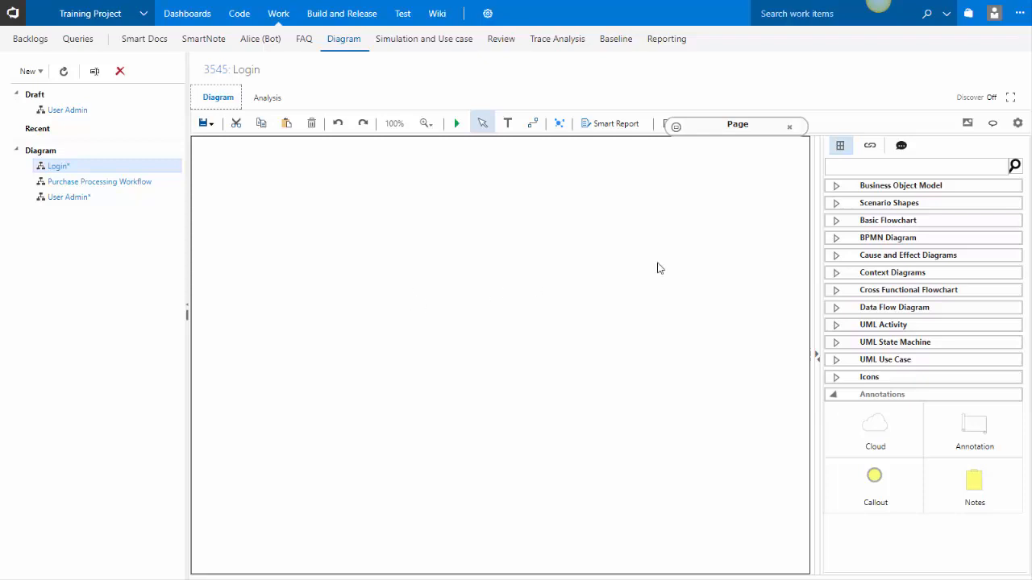
left_click(887, 220)
scroll(888, 222, "down", 2)
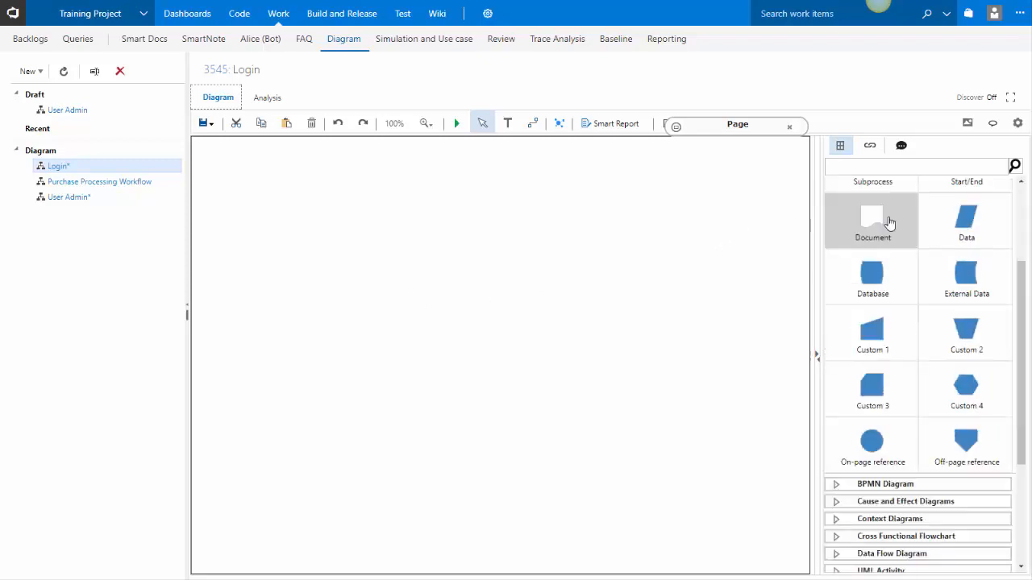
scroll(890, 272, "up", 2)
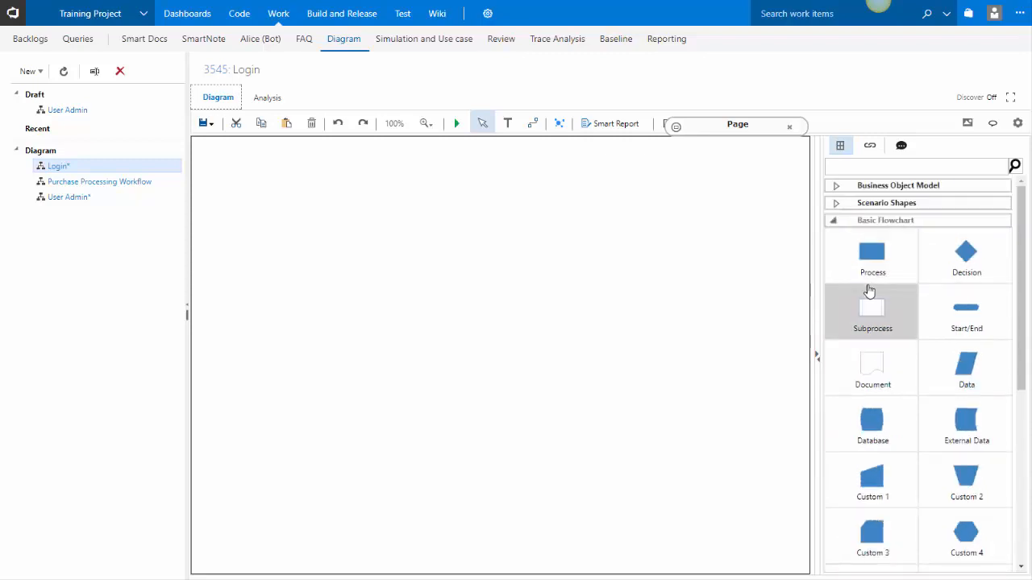
left_click_drag(927, 310, 284, 196)
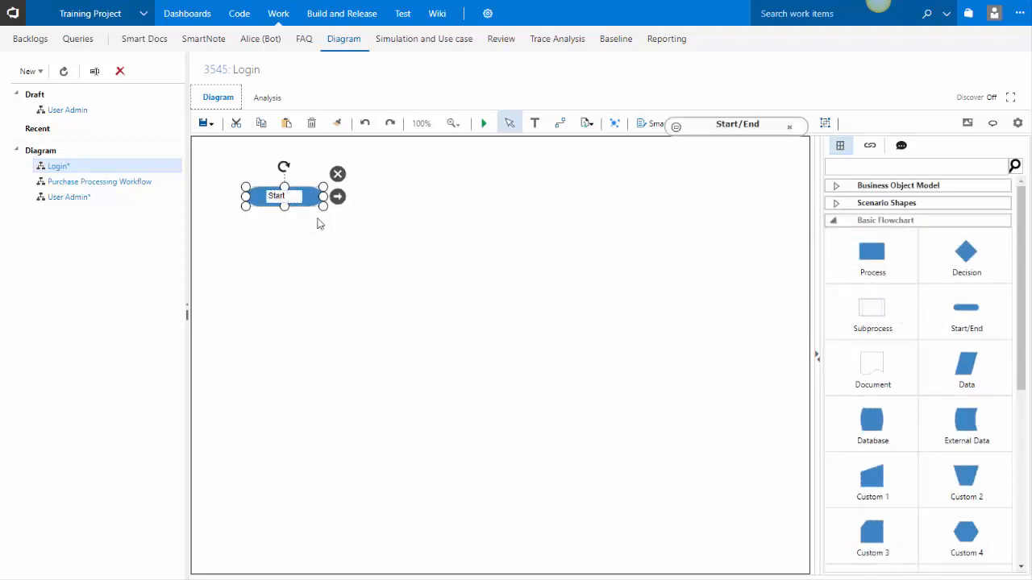
Add a Process shape to the right of Start, connected to it and labelled "Login Screen" on two lines.
left_click_drag(838, 266, 411, 199)
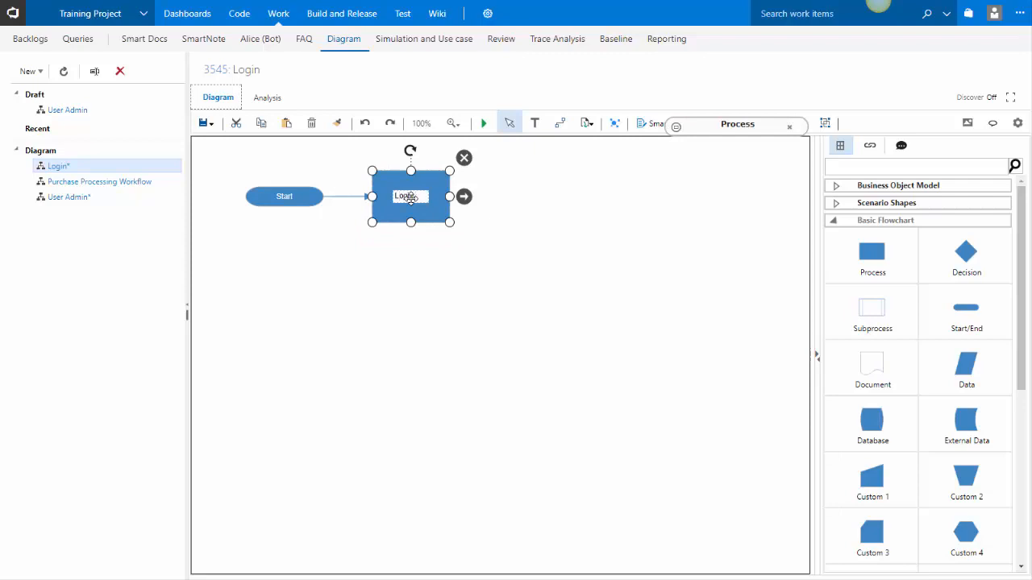
key("Return")
type("Screen")
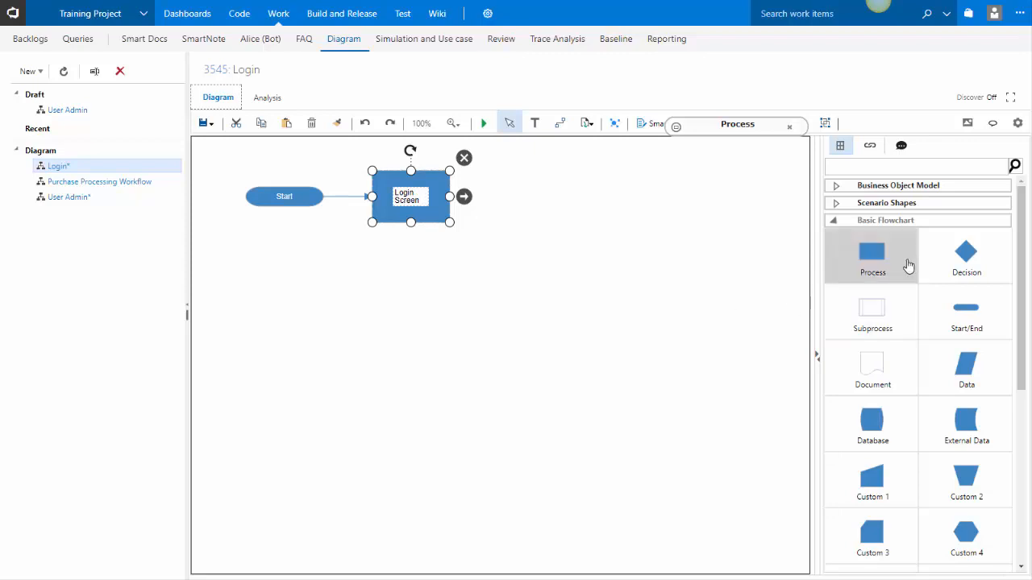
Add a Process shape to the right of Login Screen, connected to it and labelled "Enter Username and Password" on two lines.
left_click_drag(908, 266, 546, 196)
type("Ente")
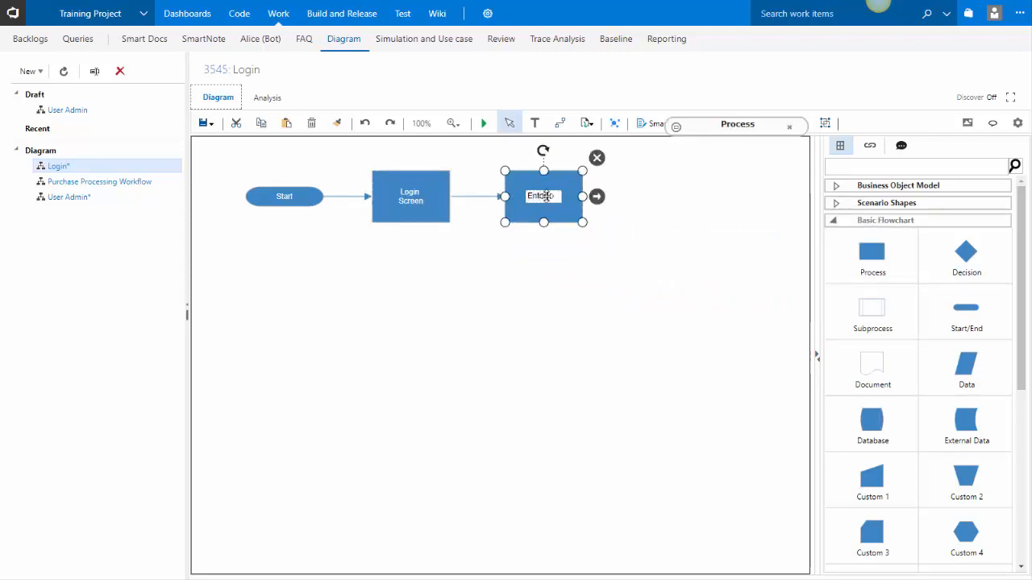
type("r Username")
key("Return")
type("a")
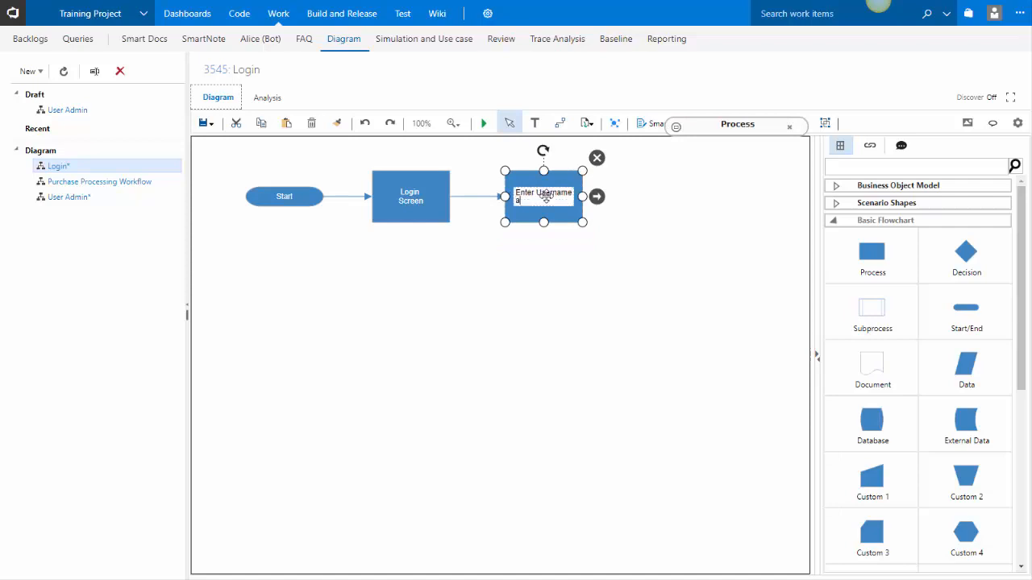
type("nd Password")
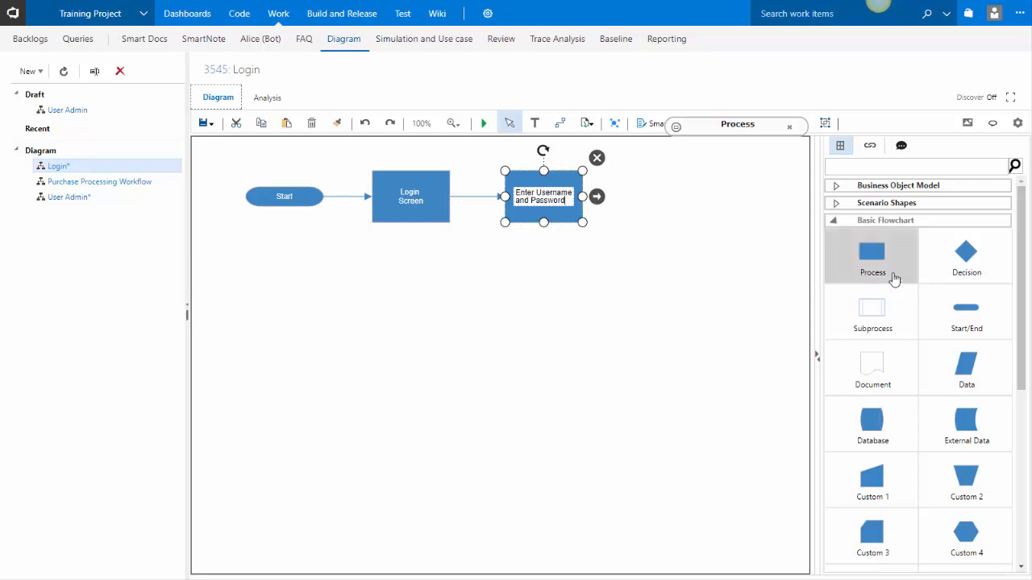
Add a connected Decision shape to the right of Enter Username and Password, labelled "Is auth correct?" on two lines.
left_click_drag(943, 269, 660, 194)
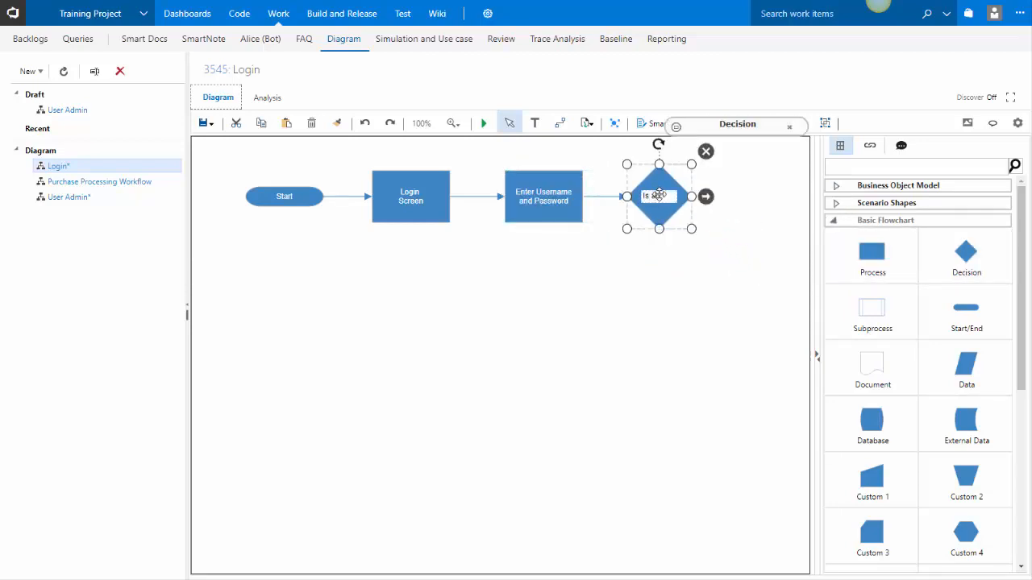
type("Is auth correct?")
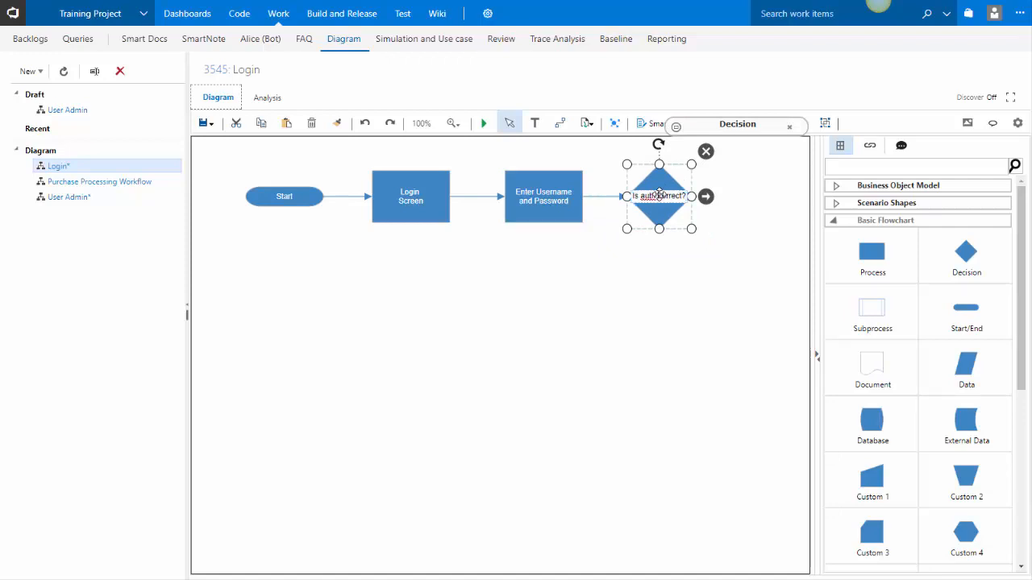
key("Return")
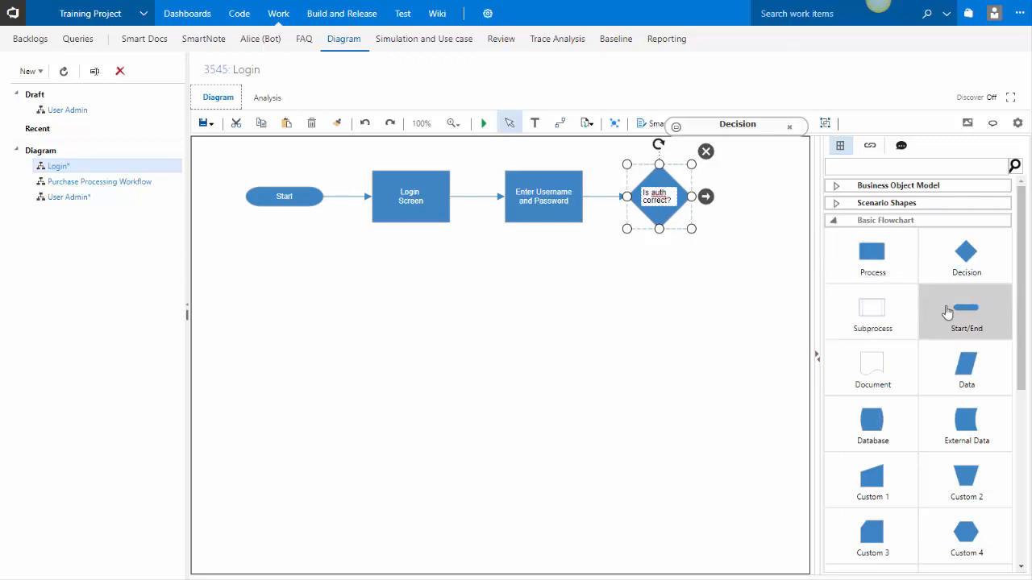
Add a connected Start/End shape to the right of the "Is auth correct?" decision and label it "Succsful End".
left_click_drag(952, 313, 763, 197)
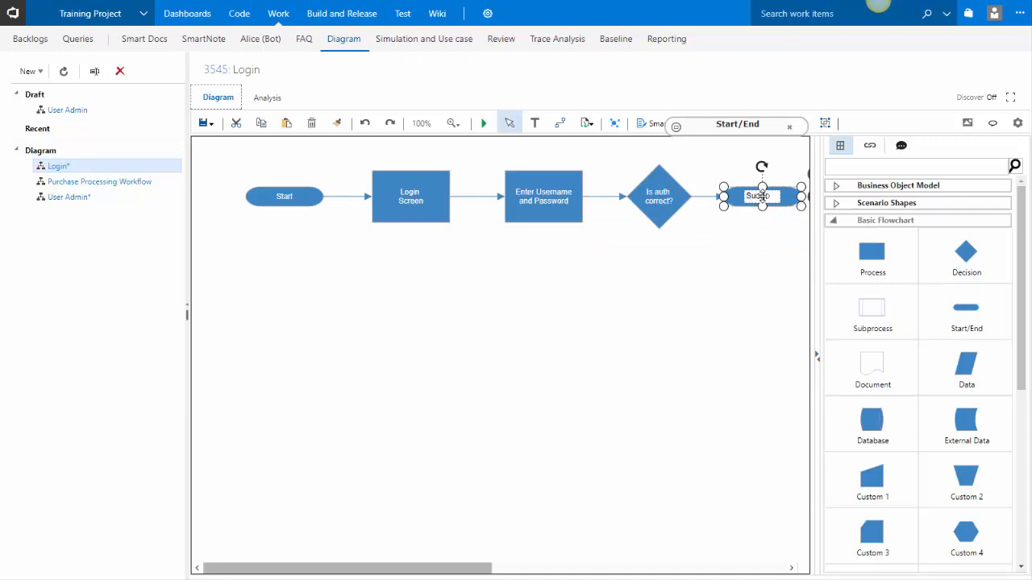
type("Successful End")
key("BackSpace")
left_click(753, 244)
Add a connected Decision shape below "Is auth correct?", labelled "Is this third failed attempt" on two lines.
left_click(665, 195)
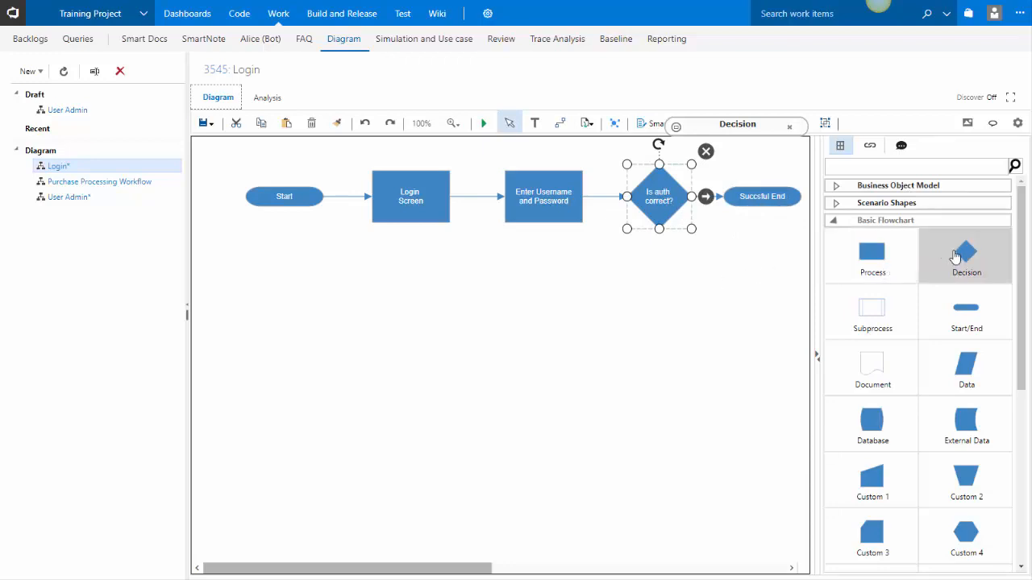
left_click_drag(960, 254, 657, 295)
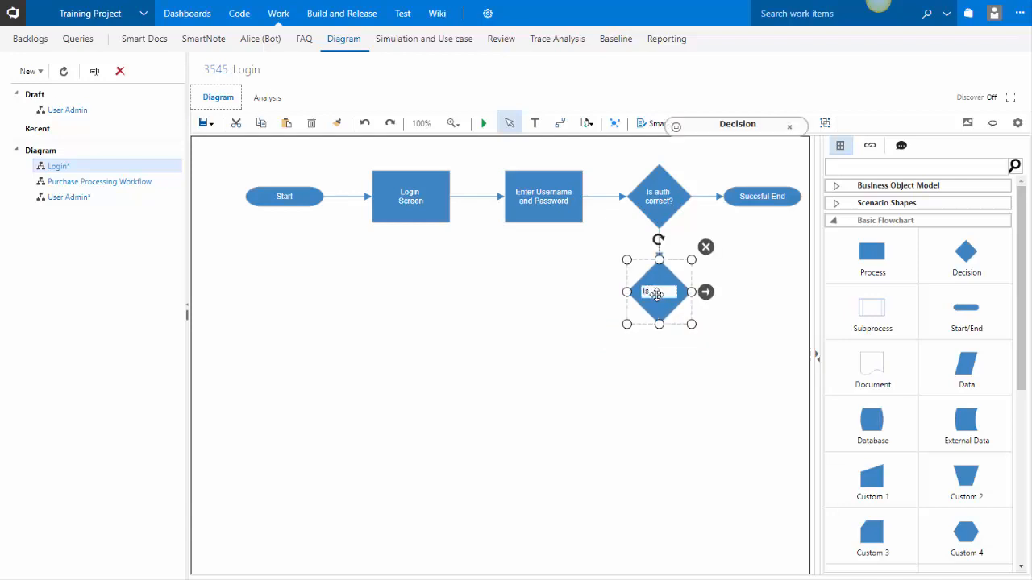
type("Is this third failed attempt?")
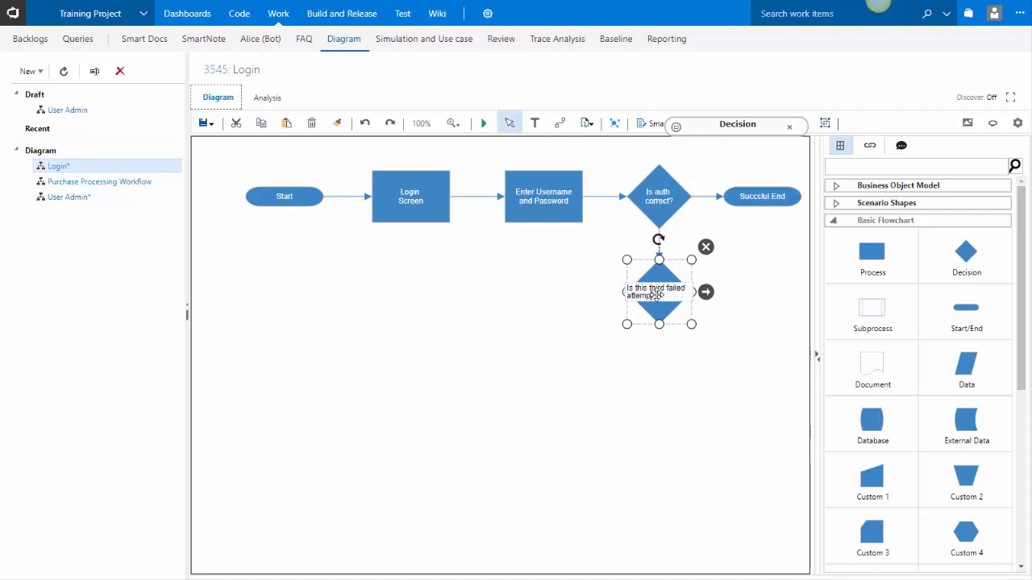
key("Return")
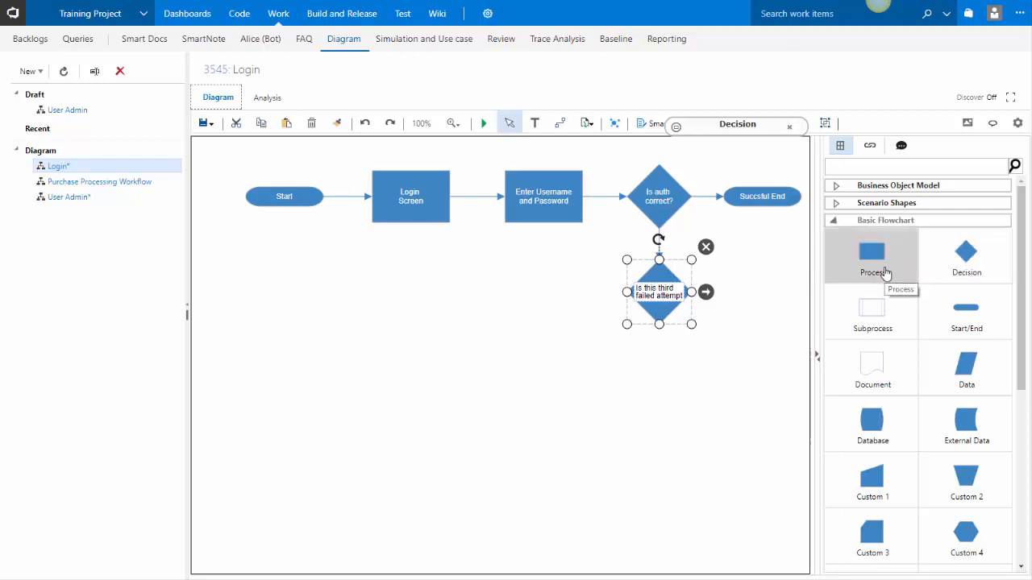
Add a connected Process shape below the third failed attempt decision and label it "LOCK Account".
left_click_drag(885, 274, 659, 395)
type("L")
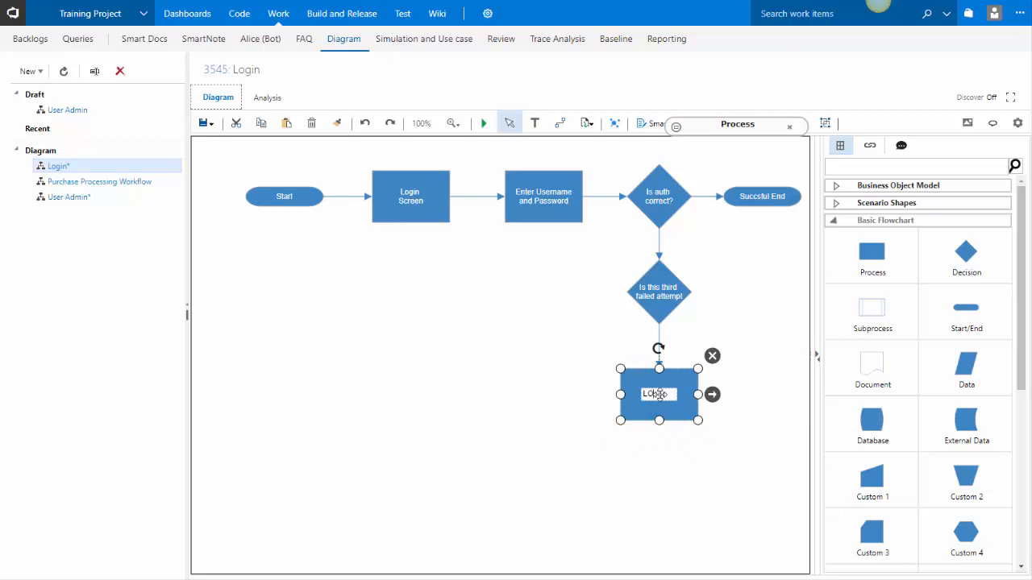
type("OCK Account")
left_click(602, 356)
Label the connector to LOCK Account "YES", the one between the two decisions "NO", and the one to Succsful End "YES".
left_click(659, 341)
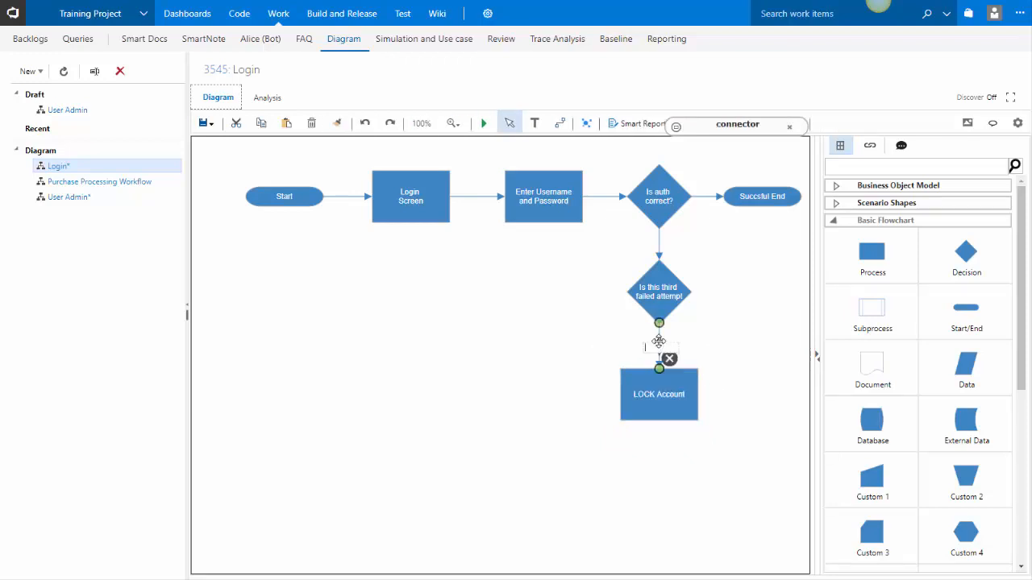
type("YES")
left_click(686, 252)
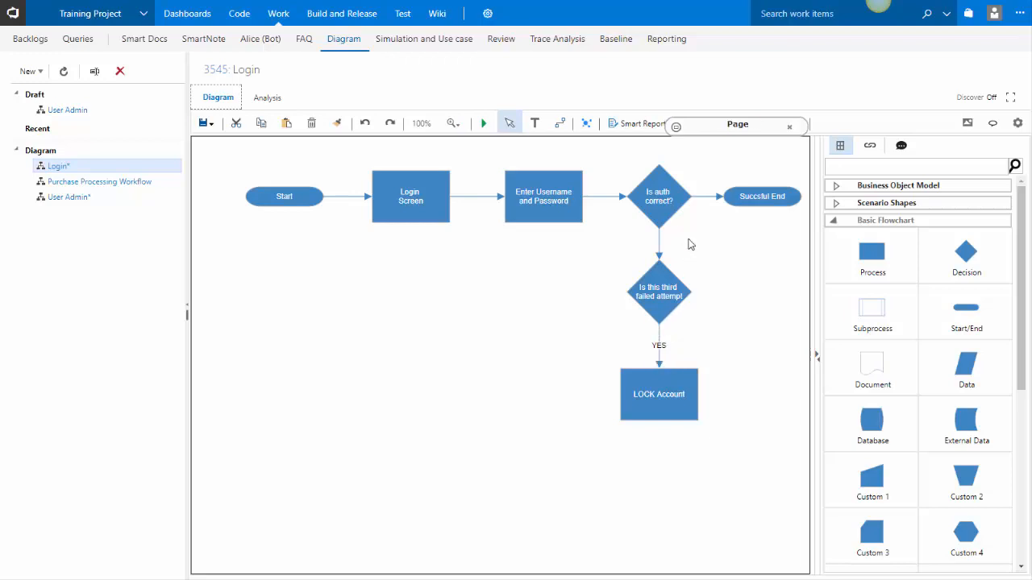
left_click(659, 236)
type("NO")
left_click(699, 196)
type("YES")
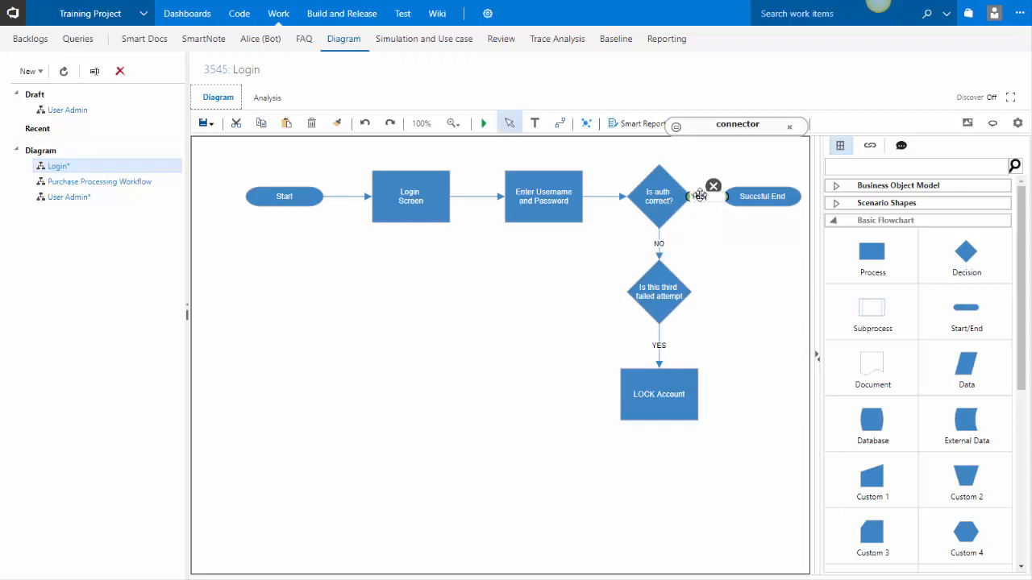
Add a Start/End shape below LOCK Account, connected to it and labelled "End".
left_click(649, 391)
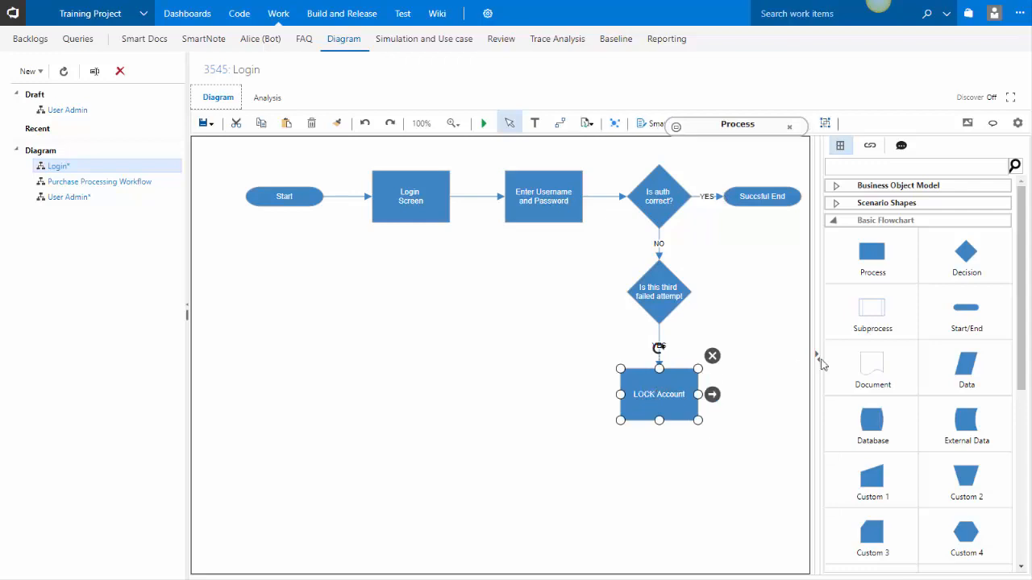
left_click_drag(966, 310, 653, 478)
type("End")
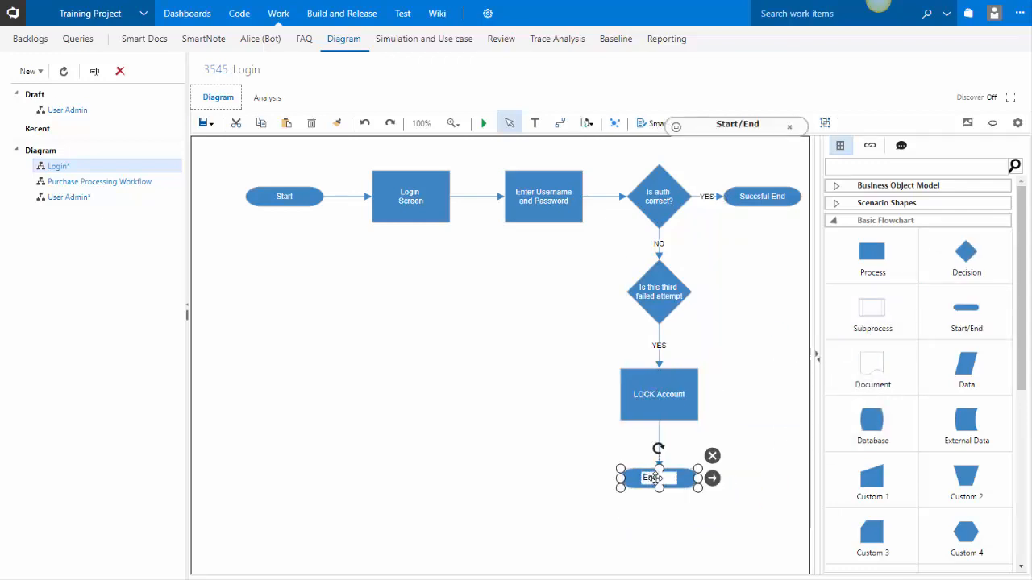
Add a connected Process shape to the left of the third failed attempt decision, labelled "Login Failed Message".
left_click(661, 310)
left_click_drag(873, 254, 549, 291)
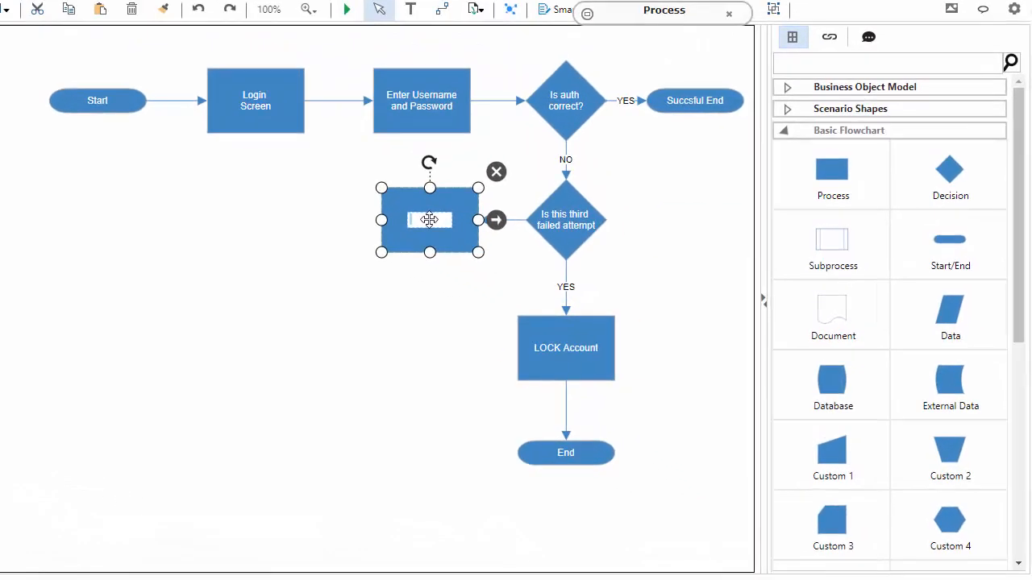
type("Login Failed Me")
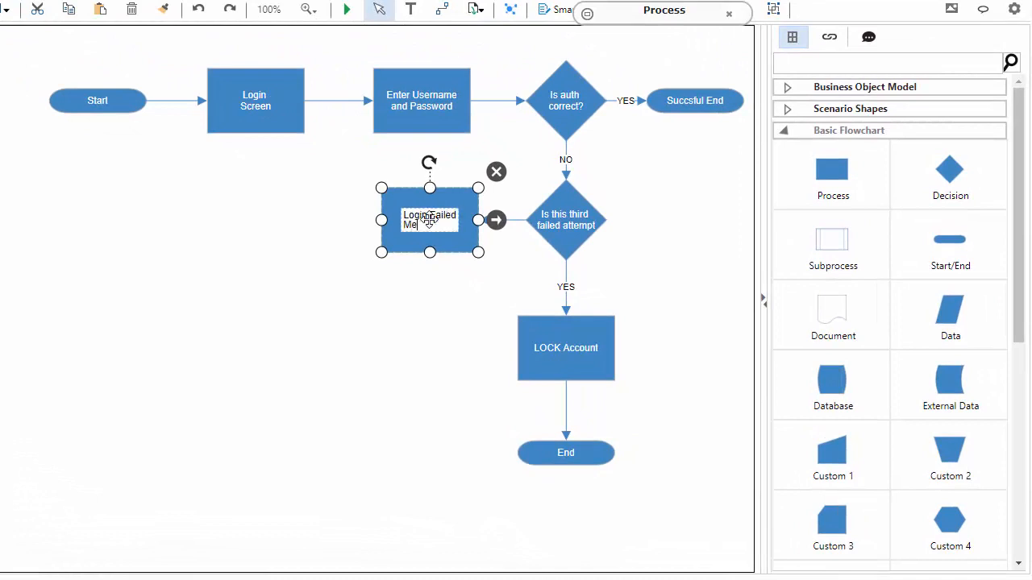
type("ssage")
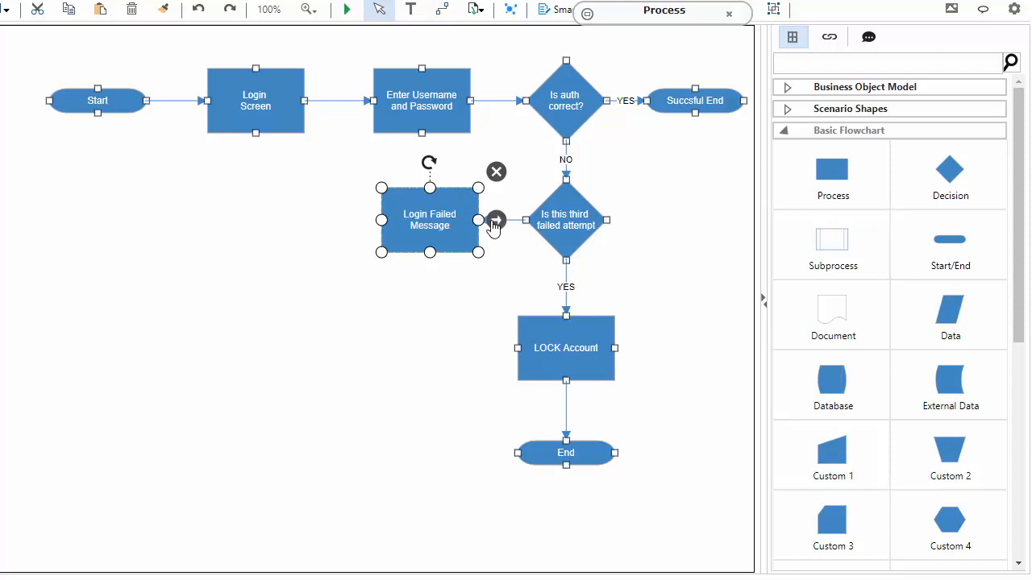
Connect Login Failed Message back to Enter Username and Password and align it directly beneath that shape so the connector runs straight.
left_click_drag(494, 219, 422, 134)
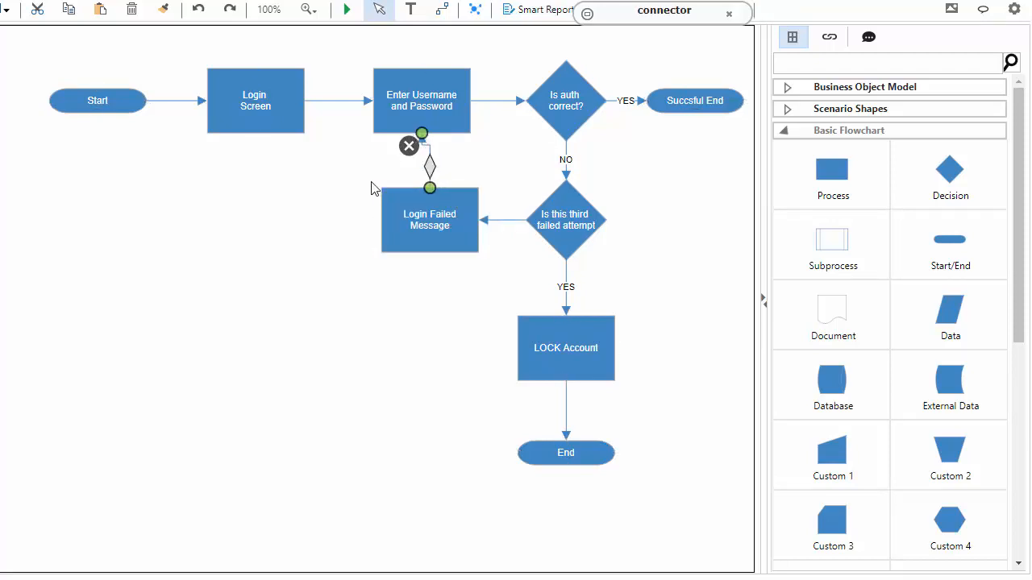
left_click_drag(411, 218, 402, 219)
left_click(338, 232)
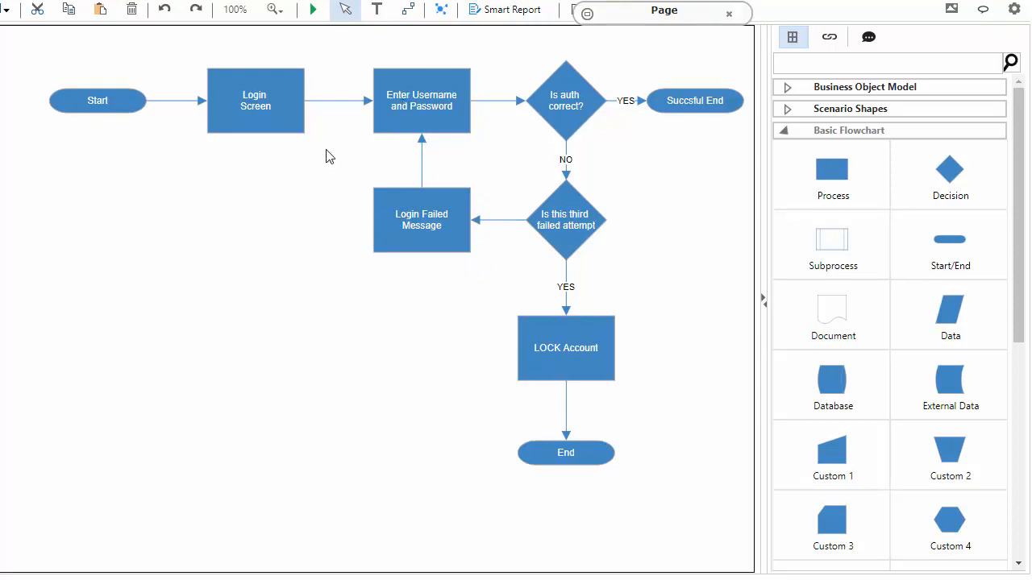
Collapse the Basic Flowchart shape group to reach the other shape categories.
left_click(836, 132)
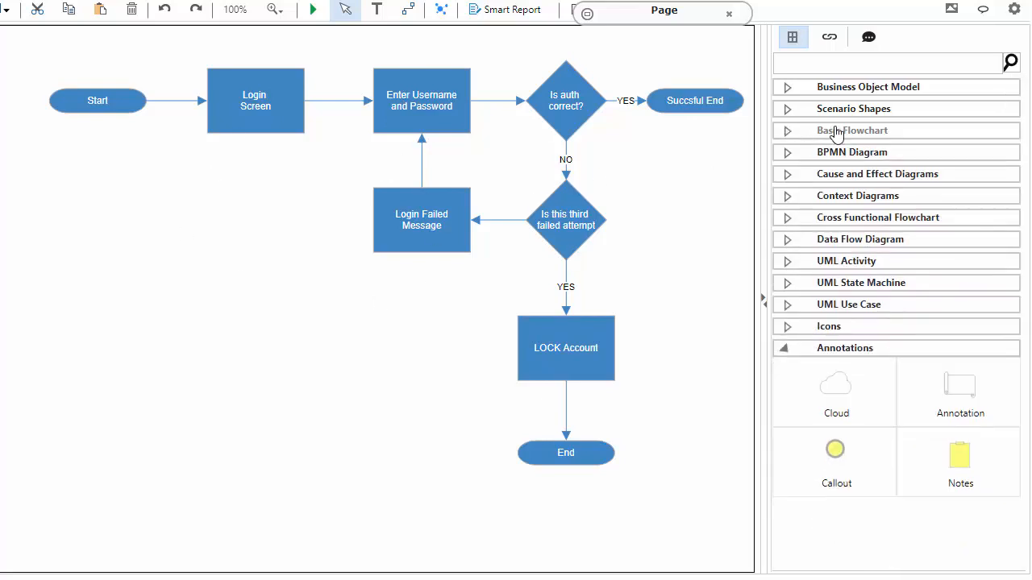